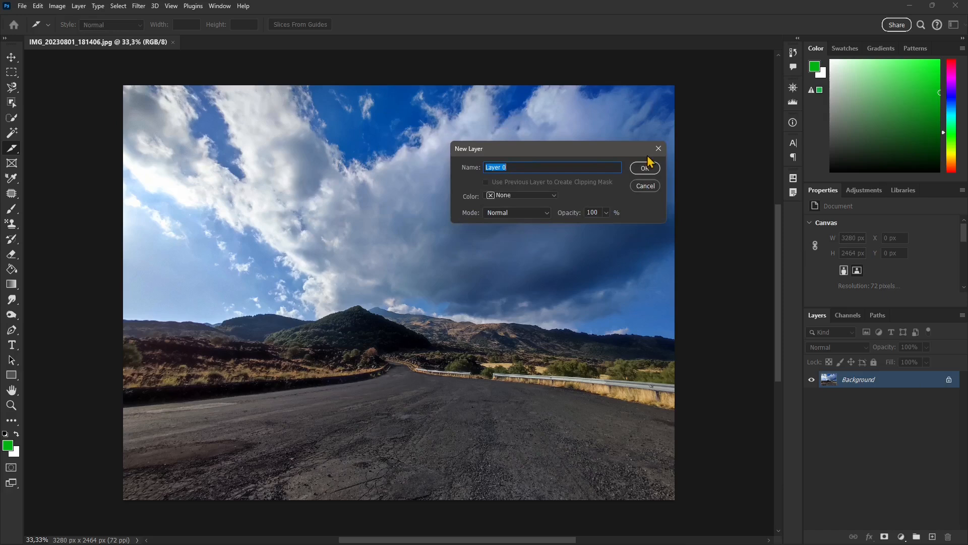
# Convert the Background into the regular layer Layer 0 and start Sky Replacement on it
pyautogui.click(647, 168)
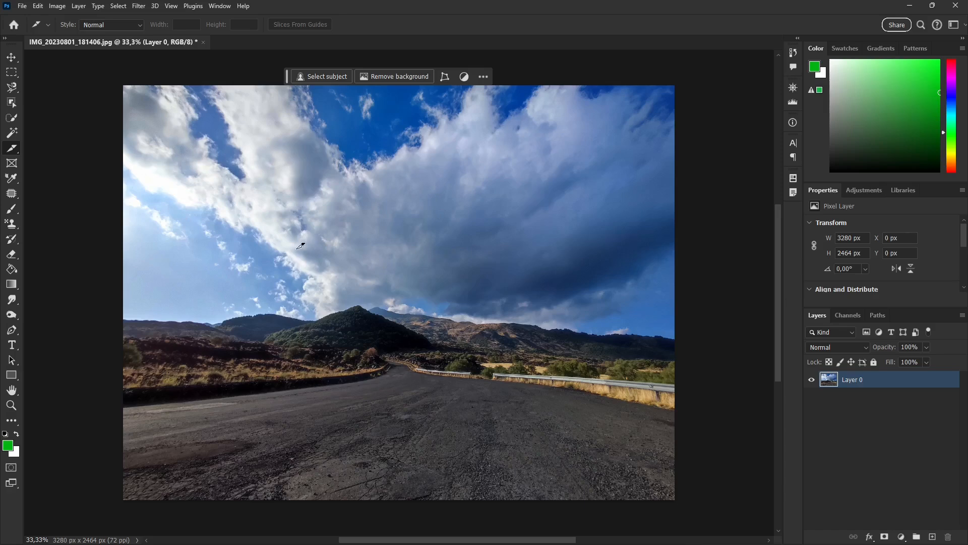
pyautogui.click(39, 7)
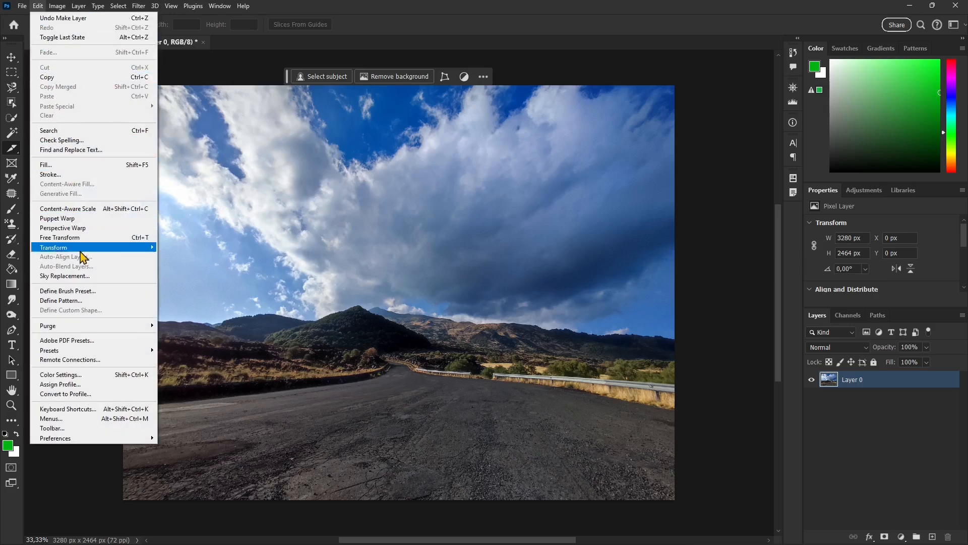
pyautogui.click(69, 276)
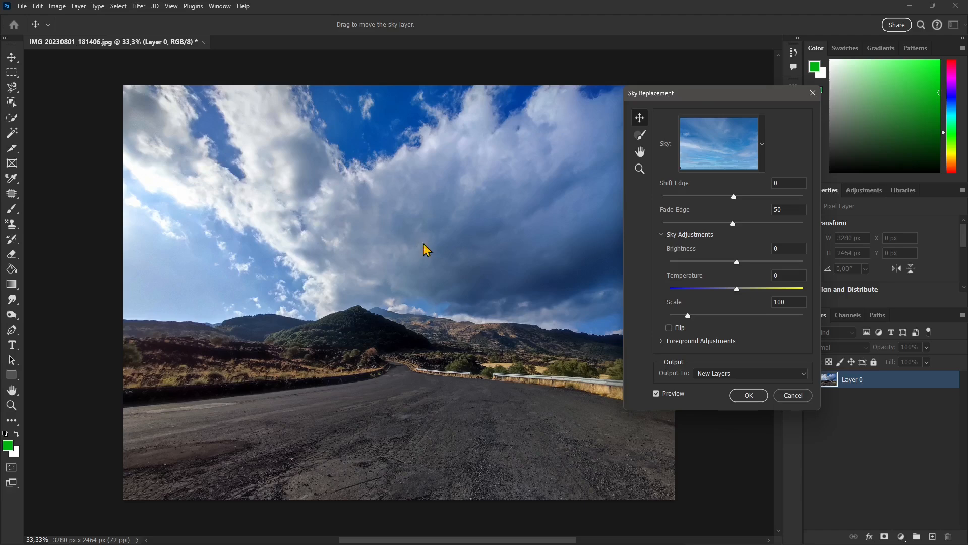
pyautogui.moveTo(689, 96); pyautogui.dragTo(749, 95)
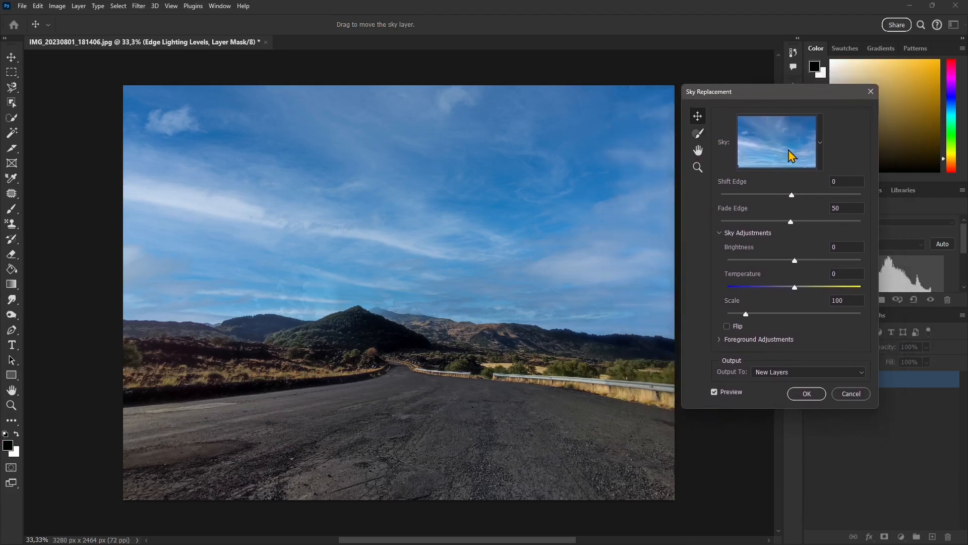
# Try out the recently used skies and the mottled cloud sky from the Cieli blu group on the road photo
pyautogui.click(820, 143)
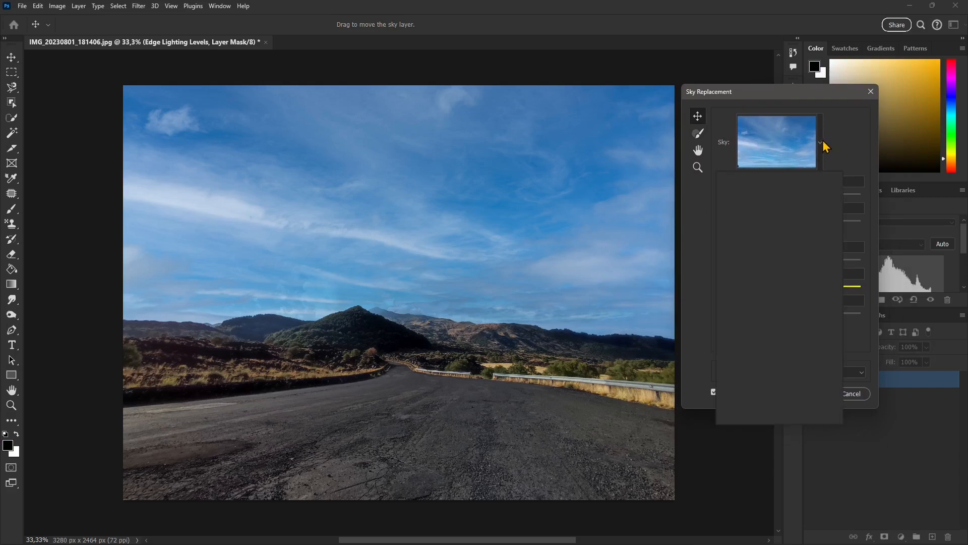
pyautogui.click(808, 202)
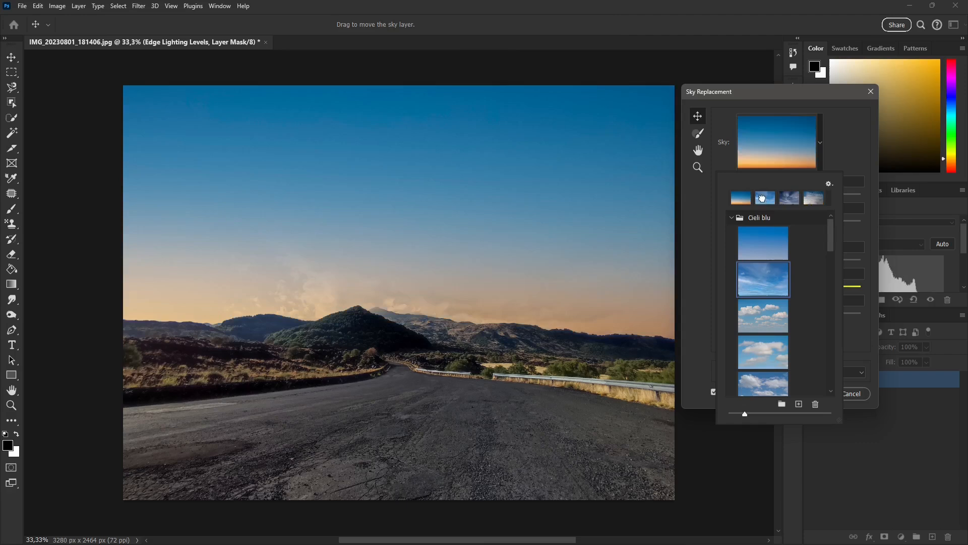
pyautogui.click(763, 198)
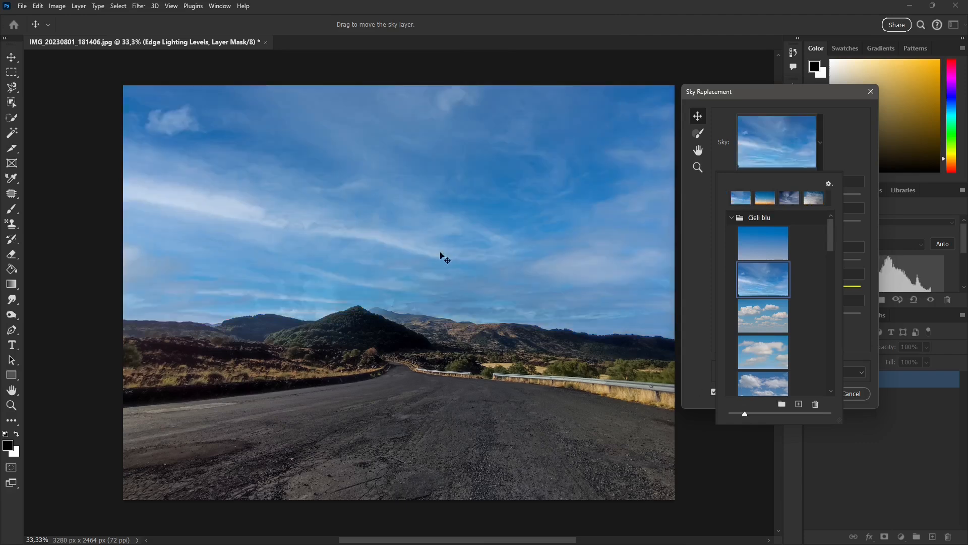
pyautogui.click(788, 201)
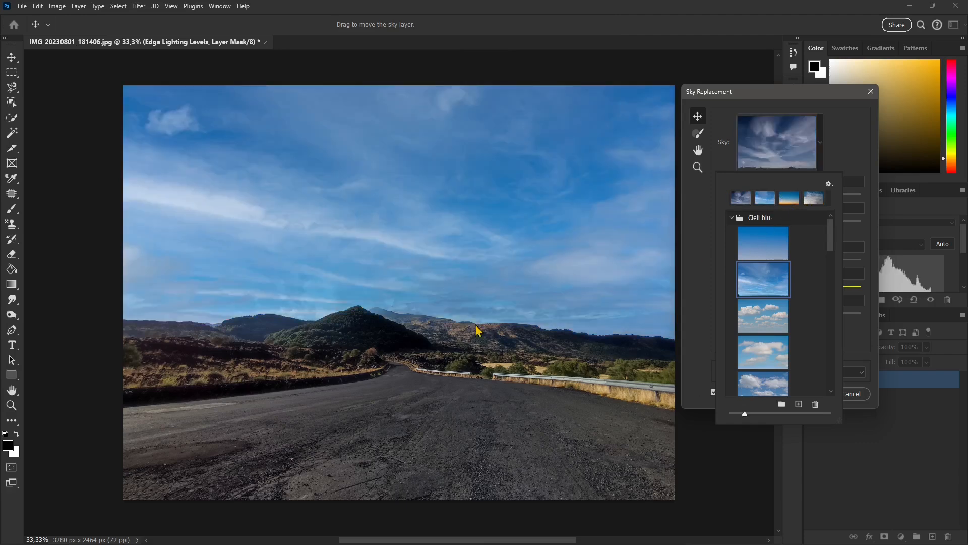
pyautogui.click(815, 200)
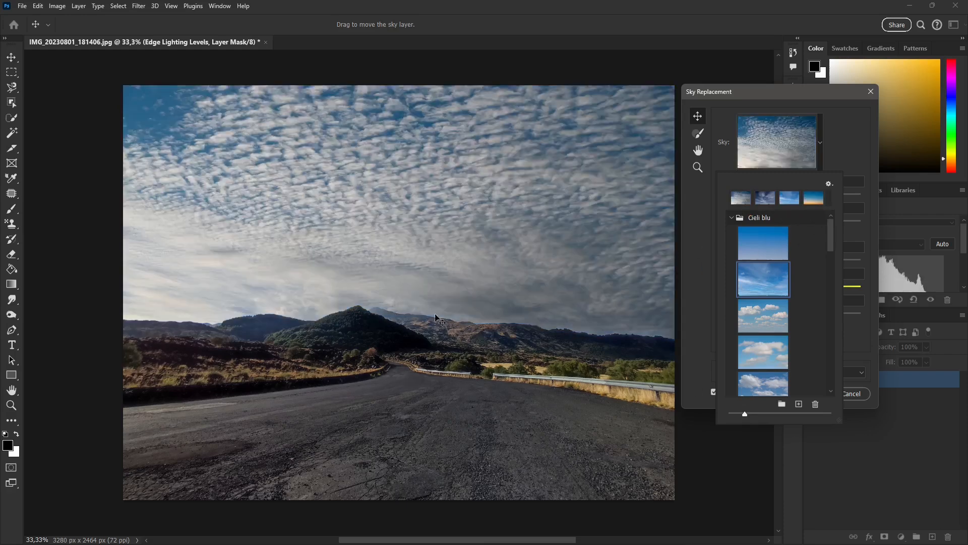
pyautogui.moveTo(829, 242); pyautogui.dragTo(830, 263)
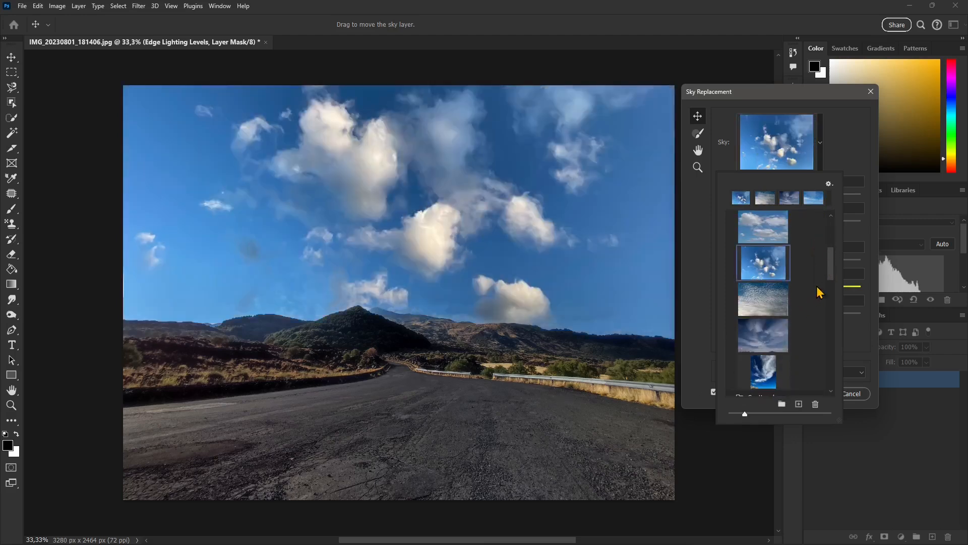
pyautogui.click(758, 302)
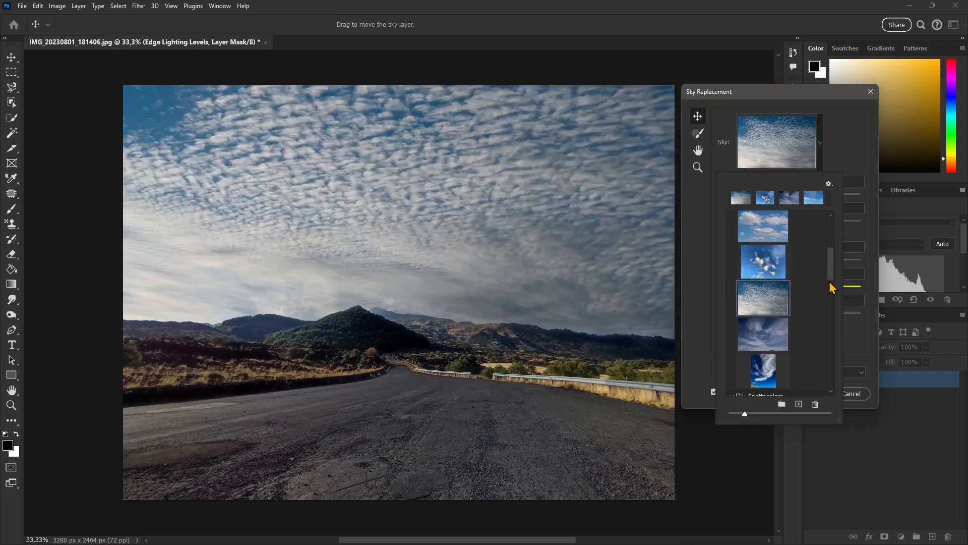
# Try out the rainbow, sunset, grey overcast and pink cloud skies from the Spettacolare group
pyautogui.scroll(-3, 830, 288)
pyautogui.moveTo(831, 290); pyautogui.dragTo(831, 299)
pyautogui.click(772, 260)
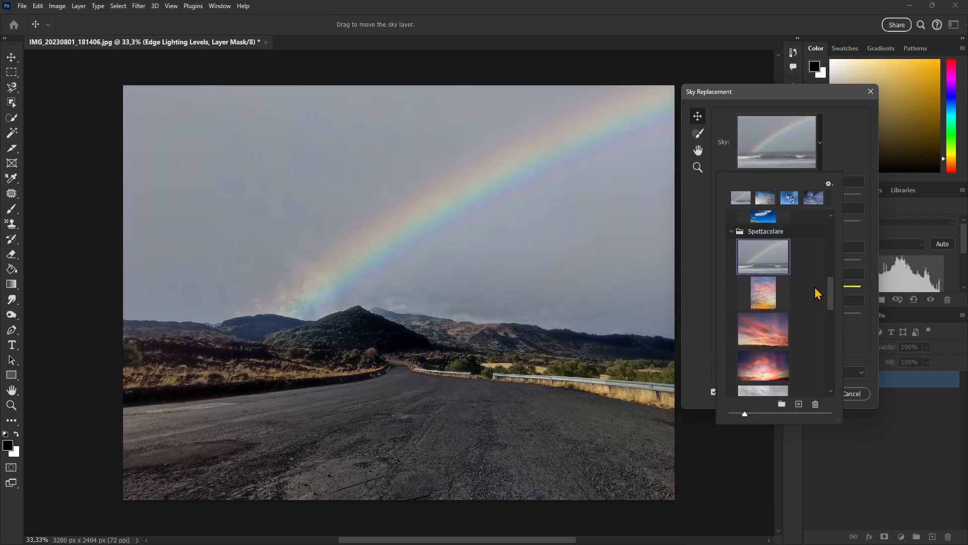
pyautogui.click(777, 340)
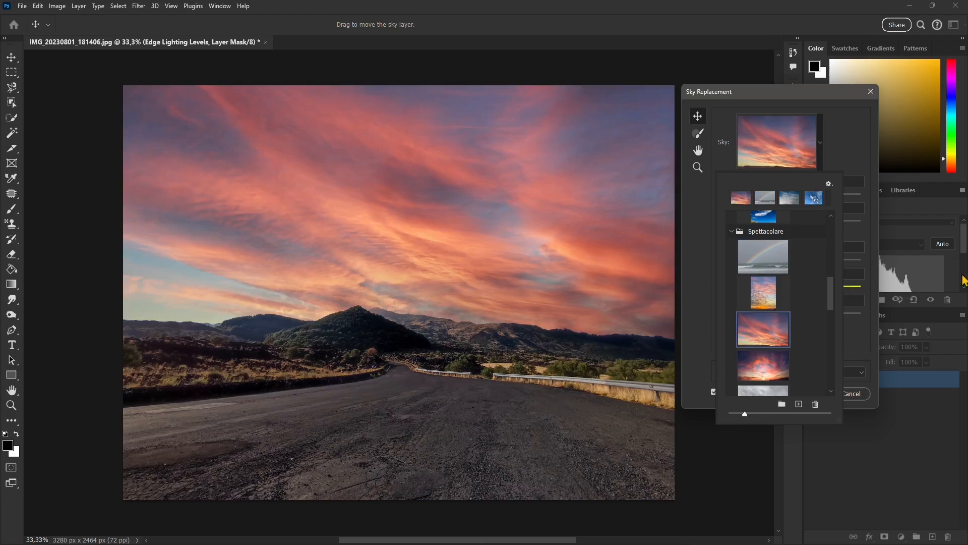
pyautogui.scroll(-3, 833, 308)
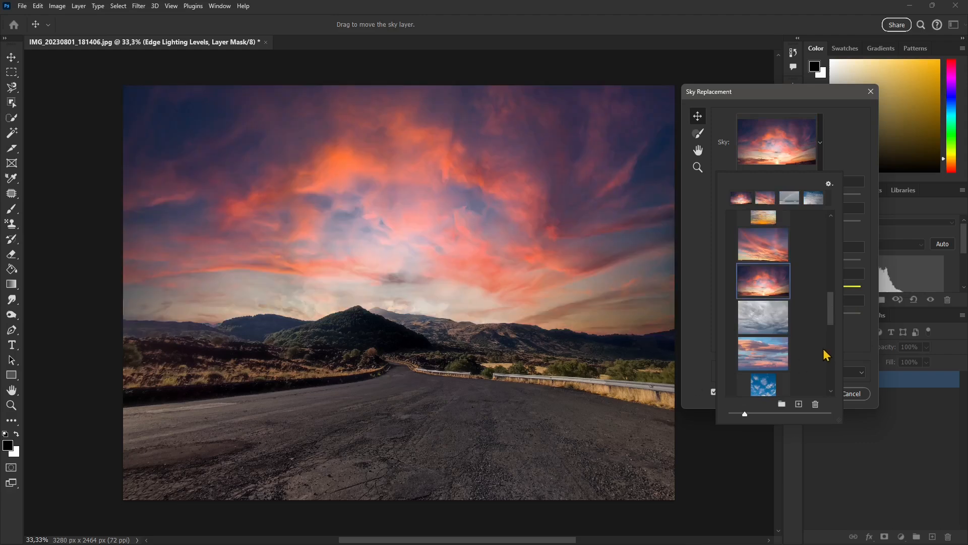
pyautogui.press('Down')
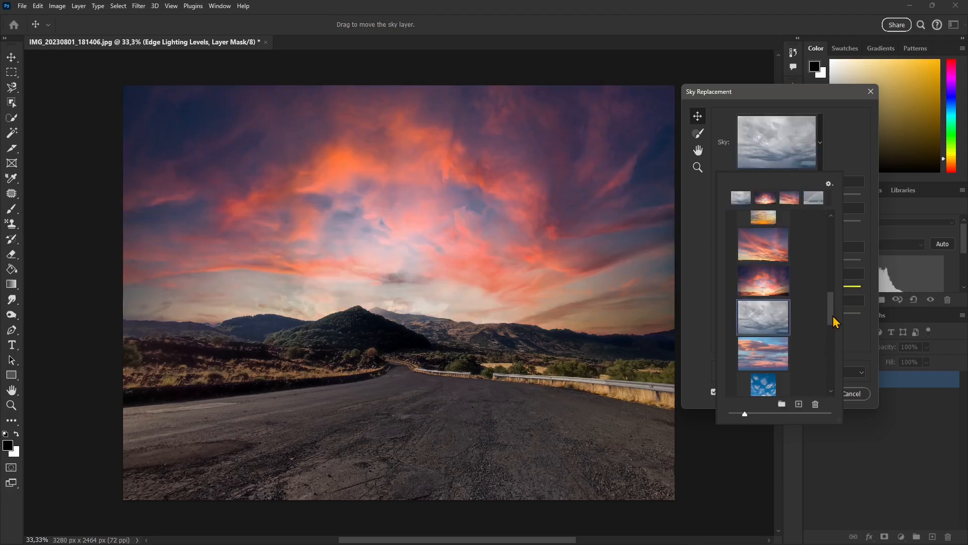
pyautogui.moveTo(833, 317); pyautogui.dragTo(832, 339)
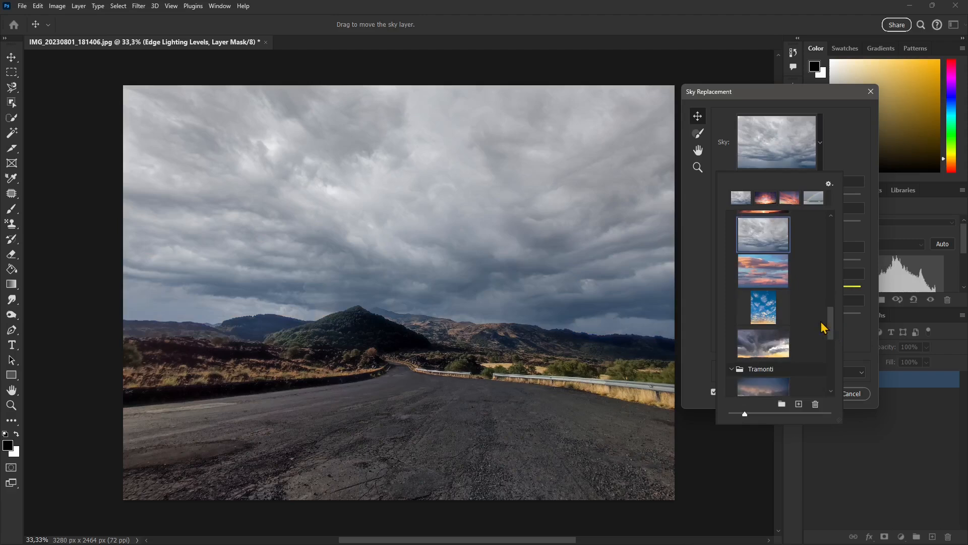
pyautogui.click(779, 276)
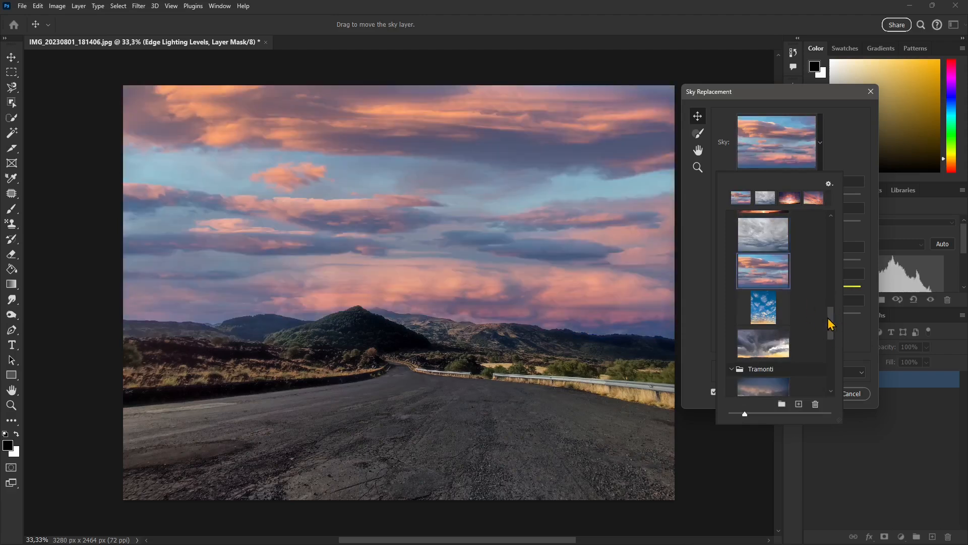
# Import the photo IMG_20230819_195525 as a new sky preset and apply it as the replacement sky
pyautogui.moveTo(832, 328); pyautogui.dragTo(833, 383)
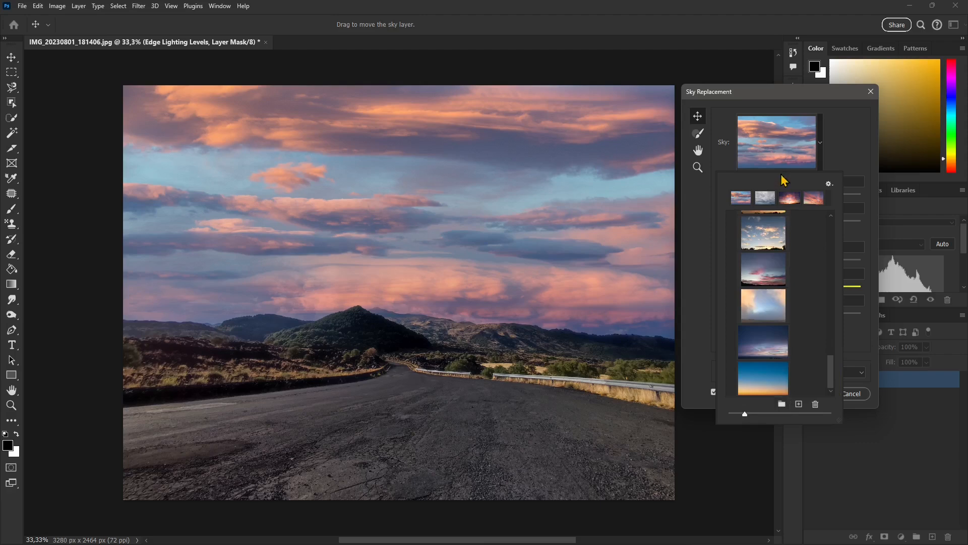
pyautogui.click(799, 404)
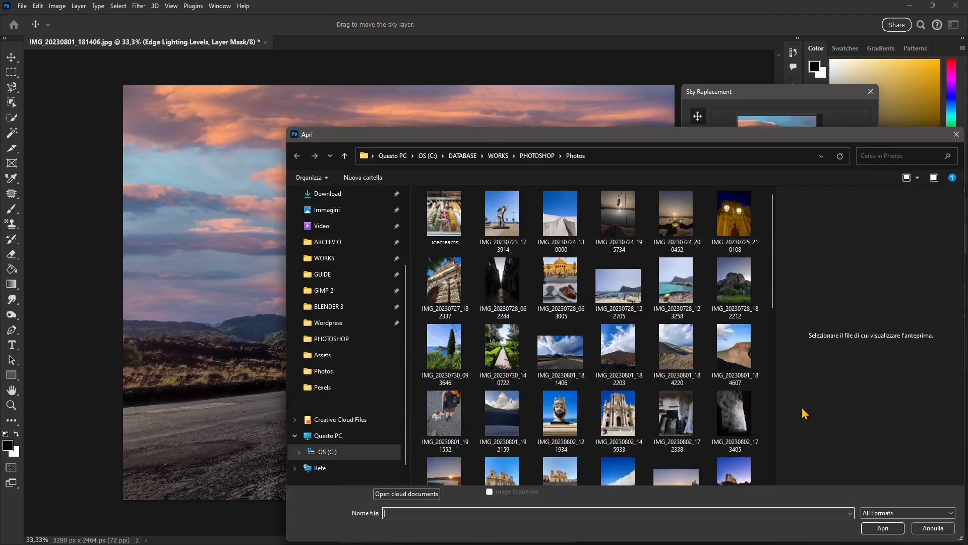
pyautogui.moveTo(681, 139); pyautogui.dragTo(489, 57)
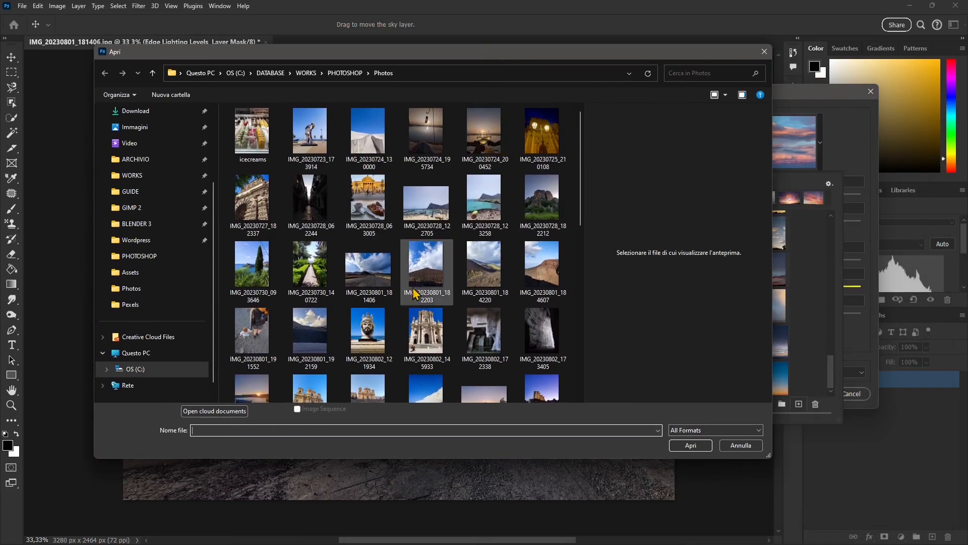
pyautogui.scroll(-5, 465, 342)
pyautogui.scroll(3, 470, 342)
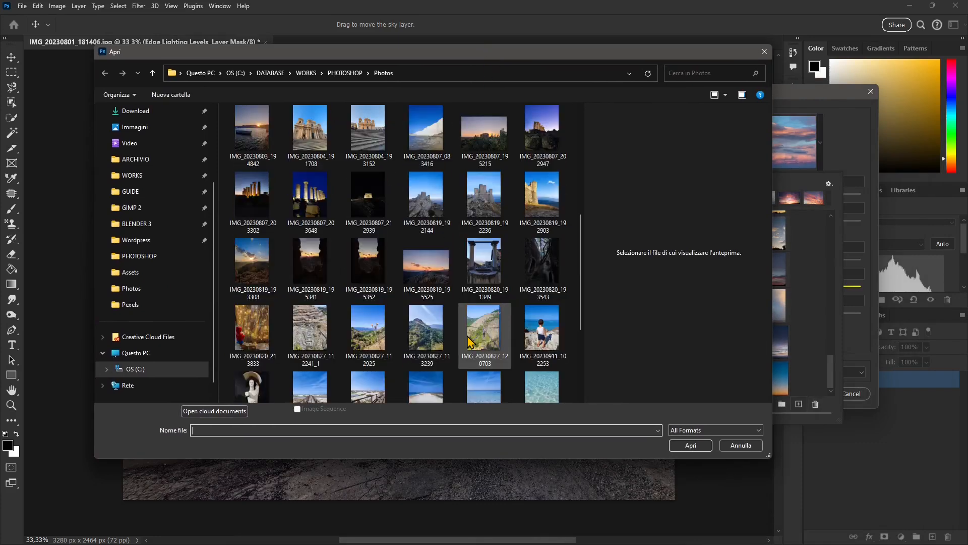
pyautogui.click(427, 266)
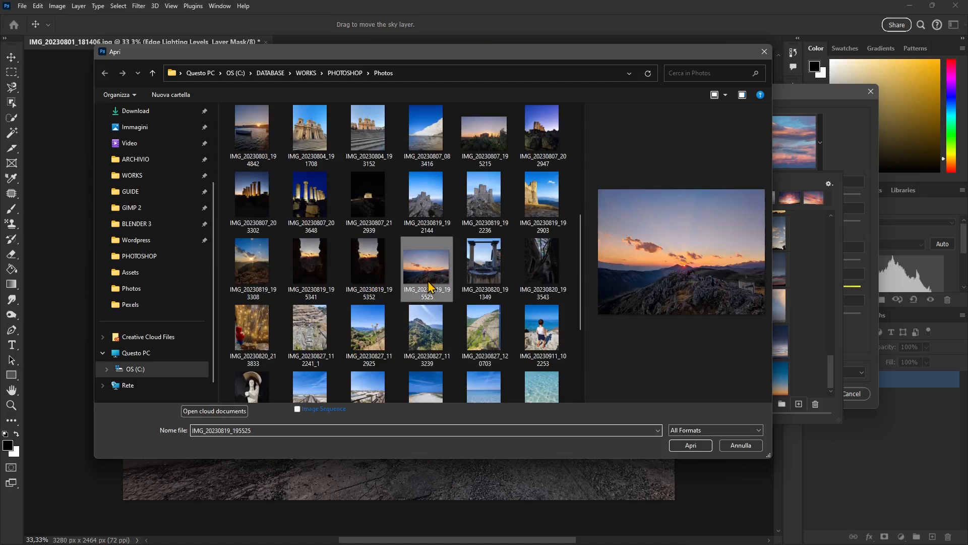
pyautogui.click(692, 445)
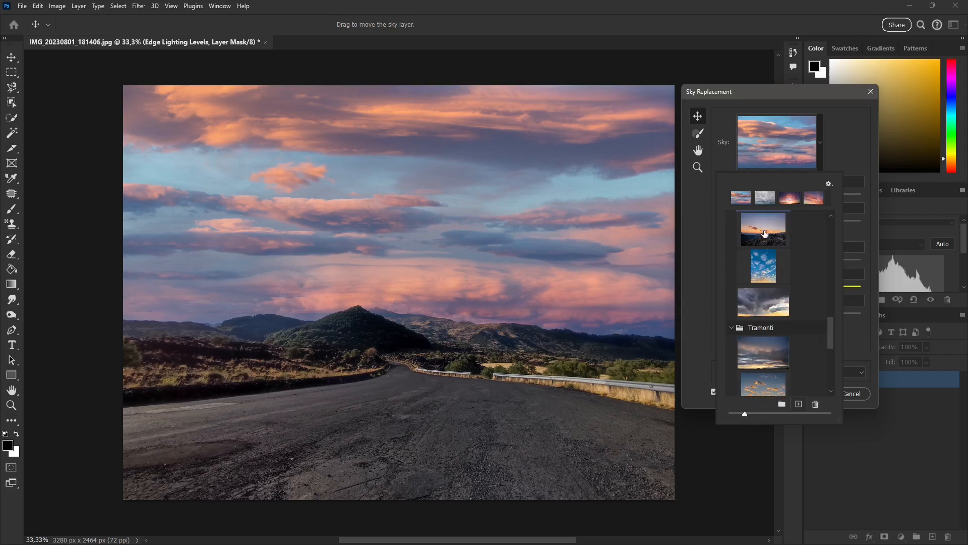
pyautogui.click(765, 229)
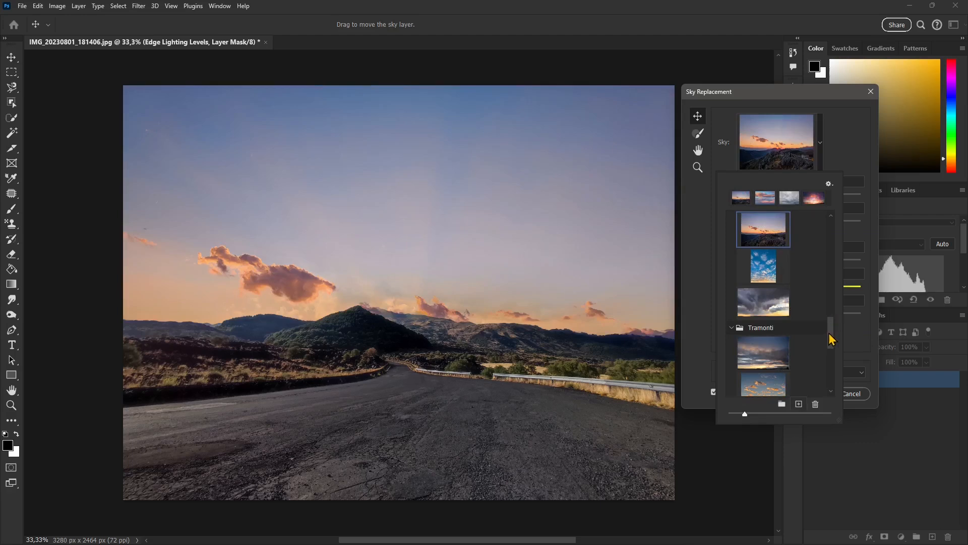
pyautogui.moveTo(831, 339); pyautogui.dragTo(834, 153)
pyautogui.click(834, 152)
# Set the sky's Shift Edge to 24 and Fade Edge to 14
pyautogui.moveTo(796, 192); pyautogui.dragTo(823, 198)
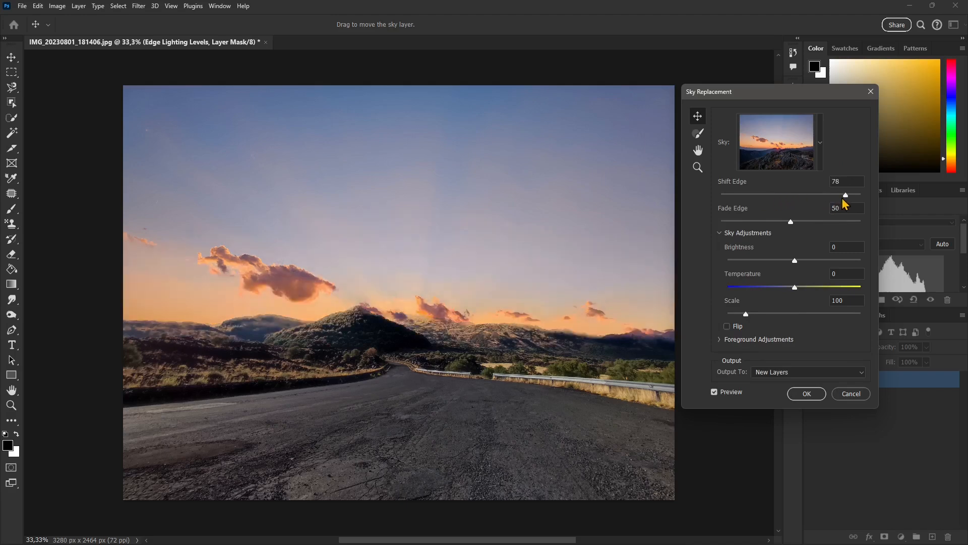
pyautogui.moveTo(816, 196); pyautogui.dragTo(796, 220)
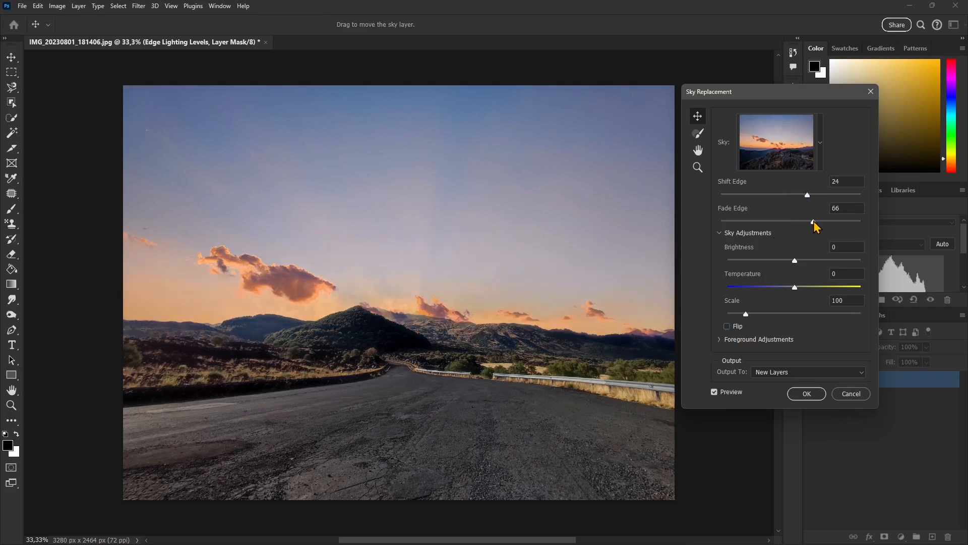
pyautogui.moveTo(831, 222); pyautogui.dragTo(741, 222)
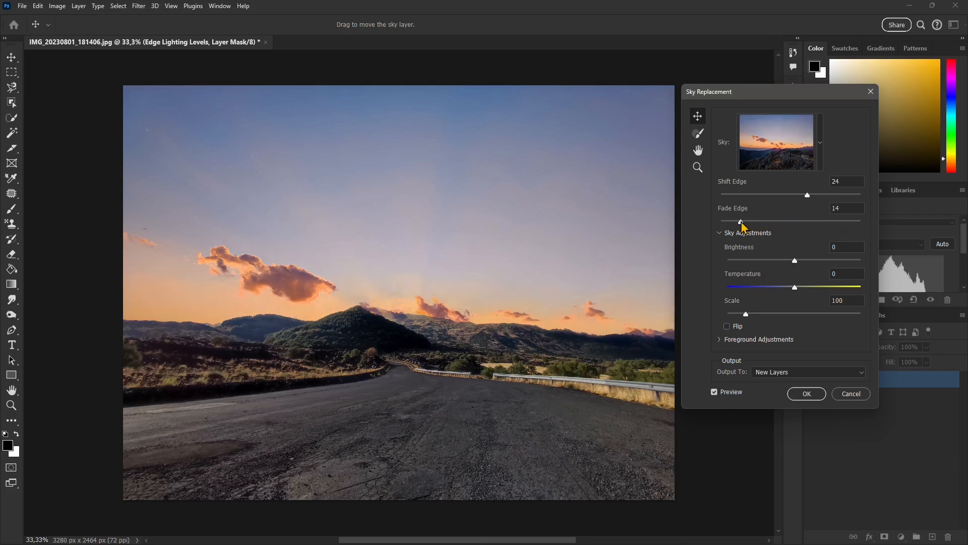
# Adjust the sky to brightness -6, temperature -27 and scale 109, leaving it unflipped
pyautogui.moveTo(795, 260)
pyautogui.mouseDown()
pyautogui.moveTo(811, 261)
pyautogui.moveTo(772, 261)
pyautogui.moveTo(790, 260)
pyautogui.mouseUp()
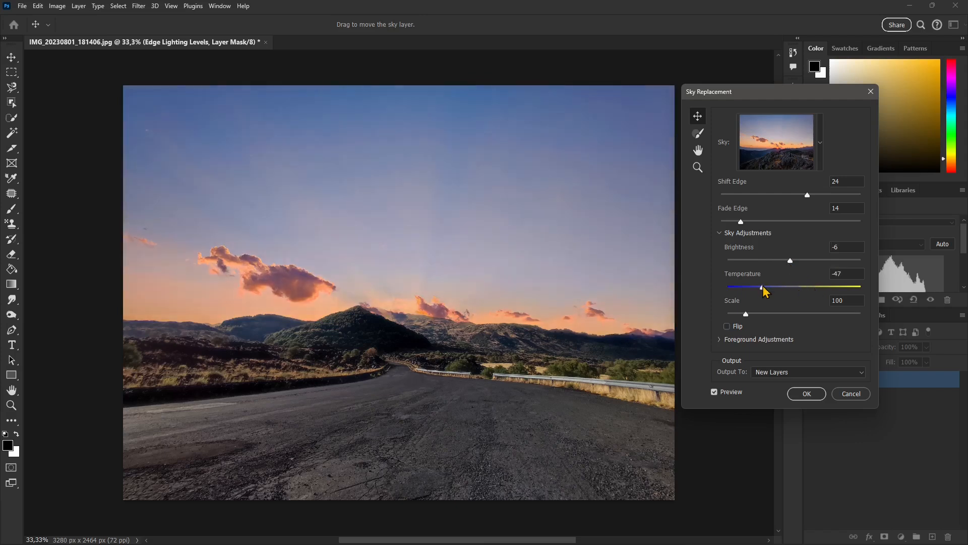
pyautogui.moveTo(810, 286); pyautogui.dragTo(749, 313)
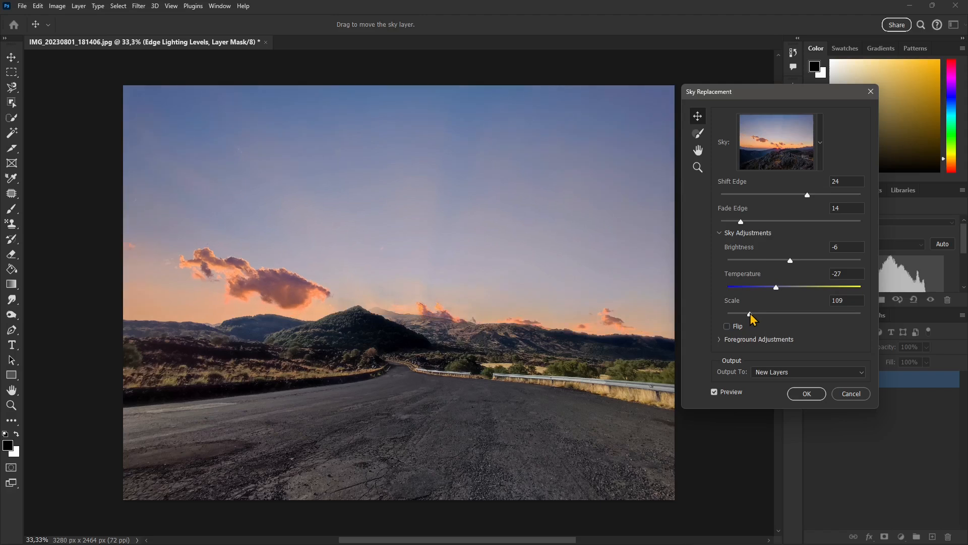
pyautogui.click(728, 327)
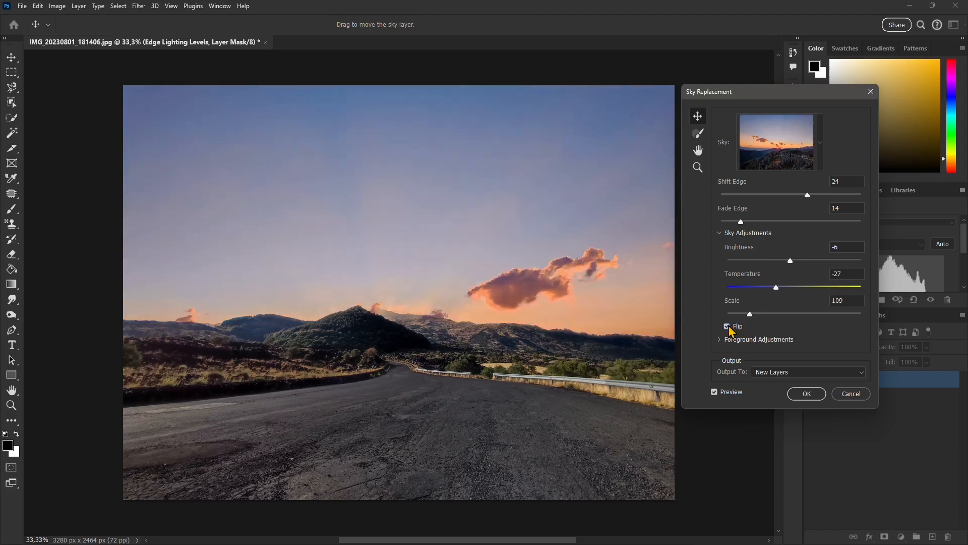
pyautogui.click(727, 327)
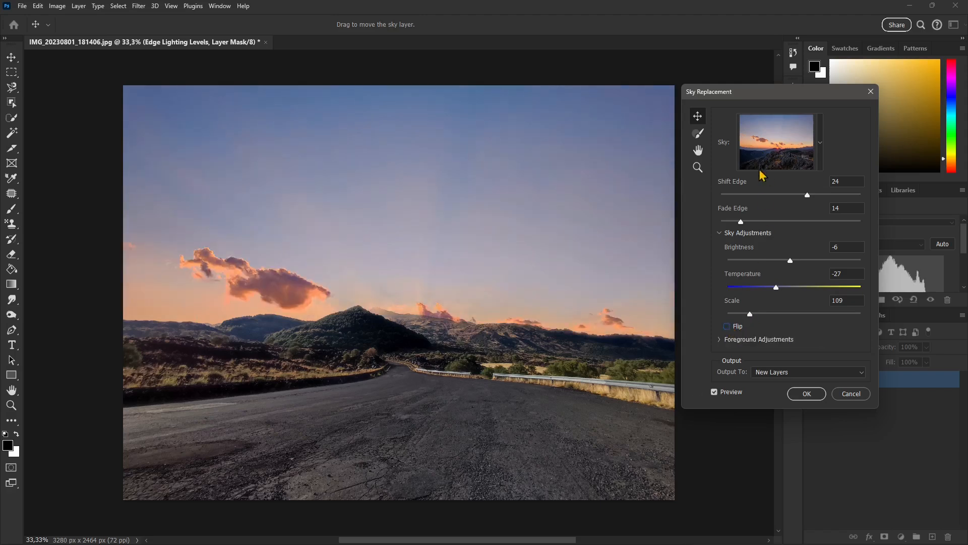
# Brush along the mountain ridge with the Sky Brush at 99 px in add mode, and switch the brush to subtract
pyautogui.click(698, 137)
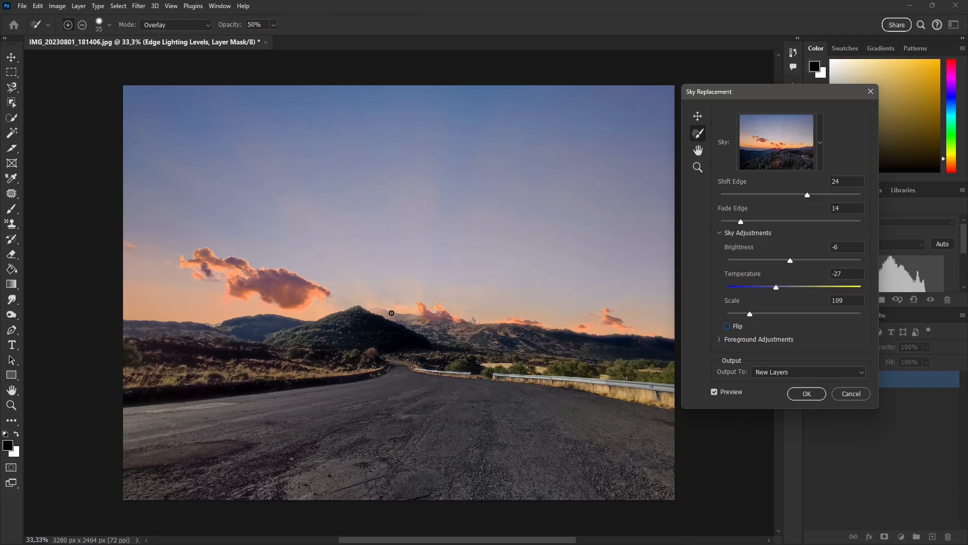
pyautogui.click(108, 25)
pyautogui.moveTo(71, 61); pyautogui.dragTo(92, 60)
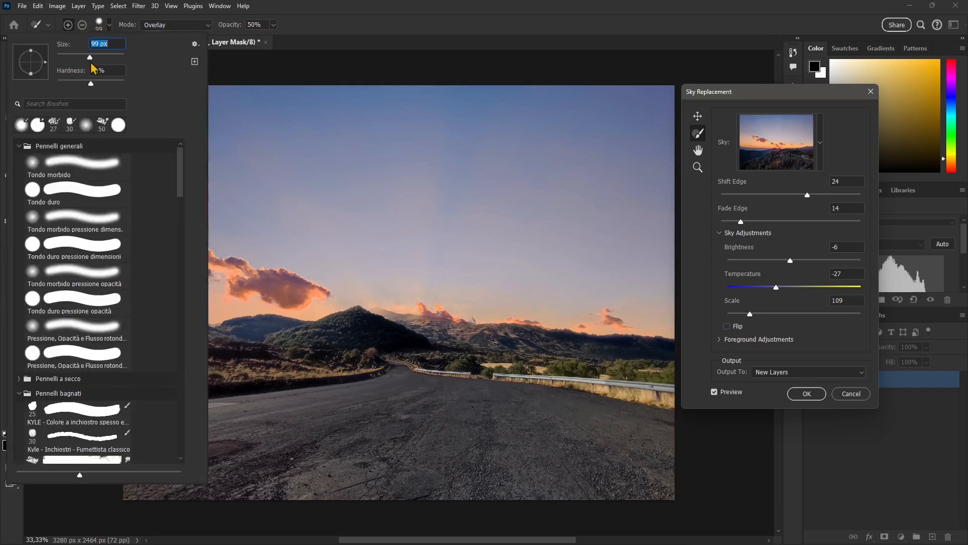
pyautogui.click(440, 320)
pyautogui.moveTo(531, 327); pyautogui.dragTo(661, 345)
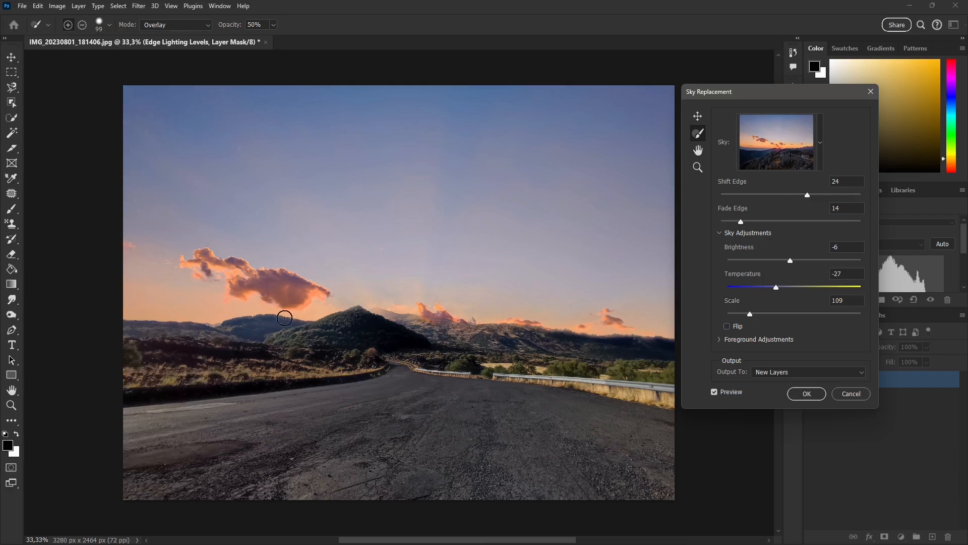
pyautogui.click(82, 26)
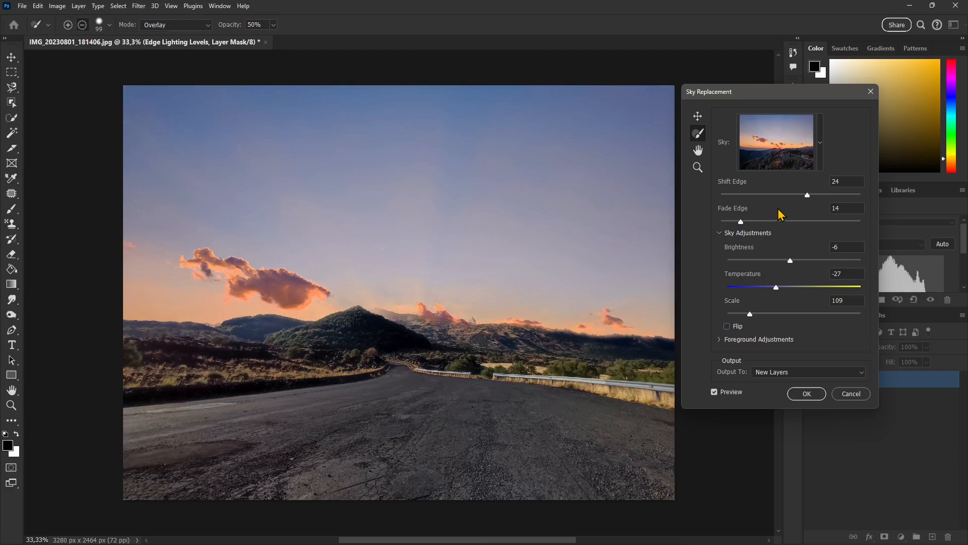
# Set the foreground adjustments to Foreground Lighting 49, Edge Lighting 61 and Color Adjustment 71
pyautogui.click(737, 339)
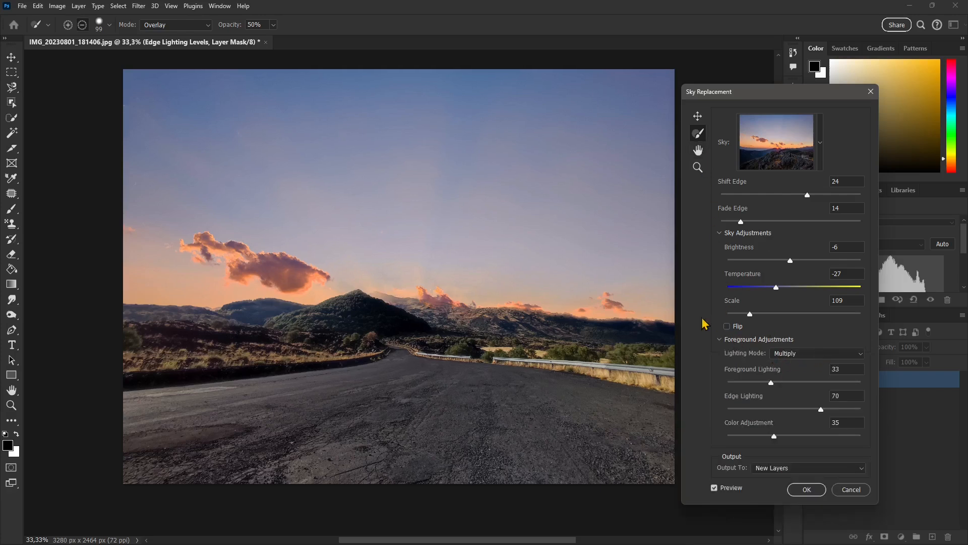
pyautogui.moveTo(782, 389); pyautogui.dragTo(761, 410)
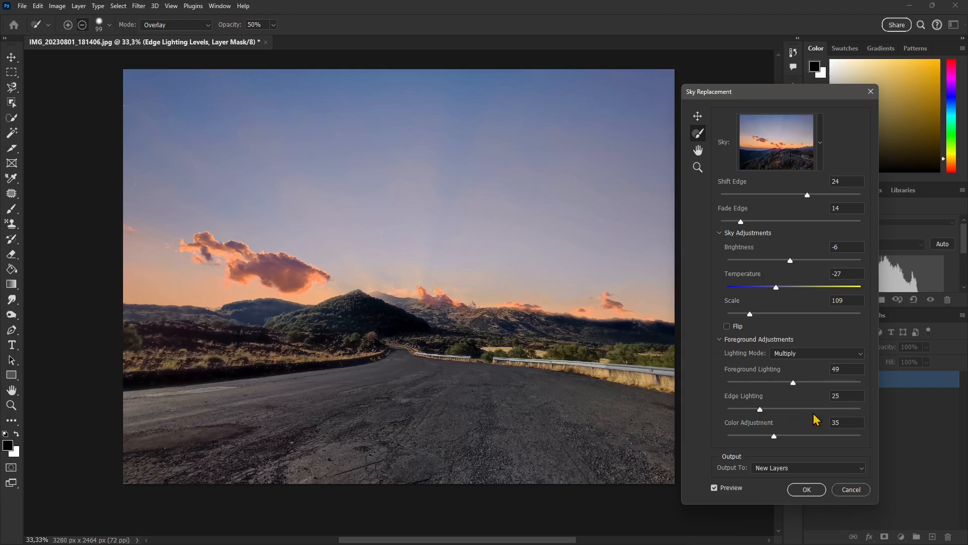
pyautogui.click(822, 435)
pyautogui.scroll(-1, 866, 438)
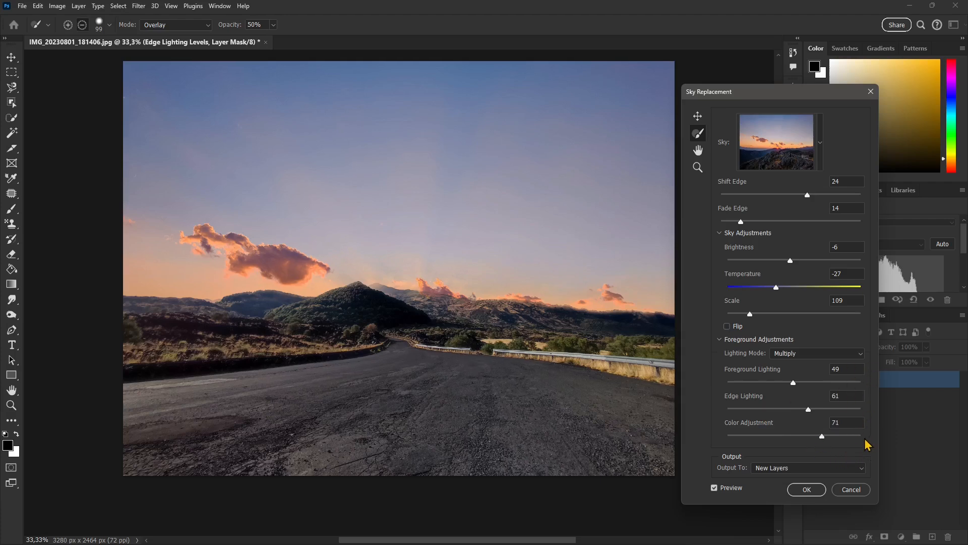
pyautogui.scroll(3, 821, 447)
# Keep the output as New Layers and apply the sky replacement
pyautogui.click(762, 468)
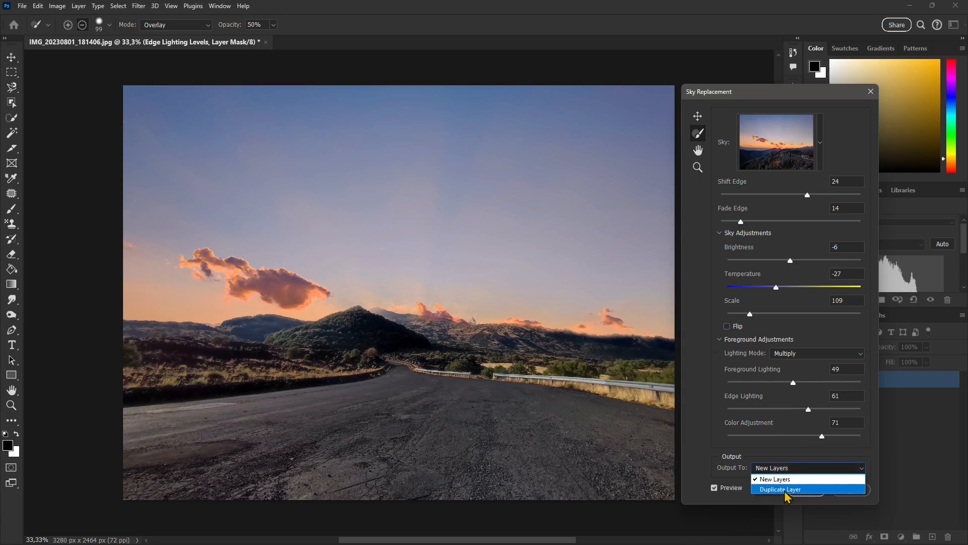
pyautogui.click(790, 476)
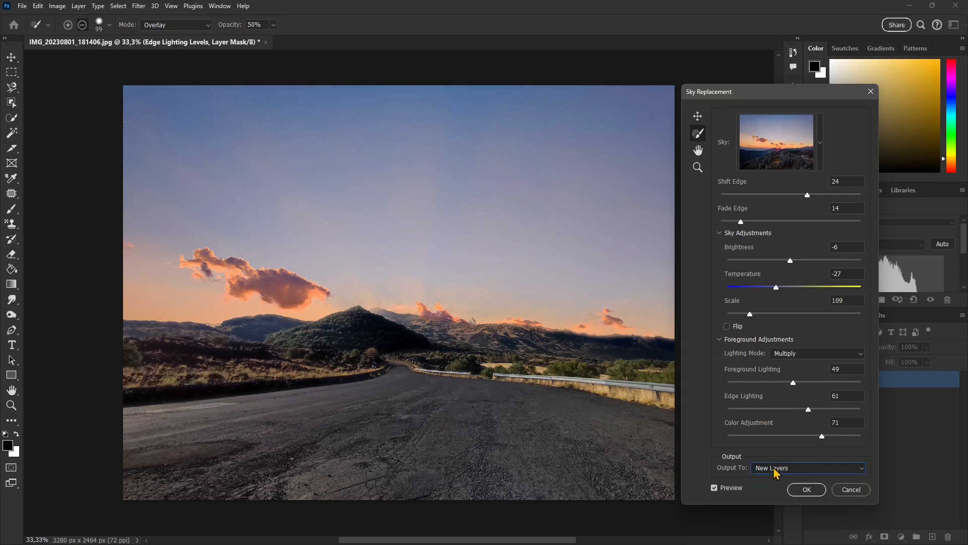
pyautogui.click(813, 491)
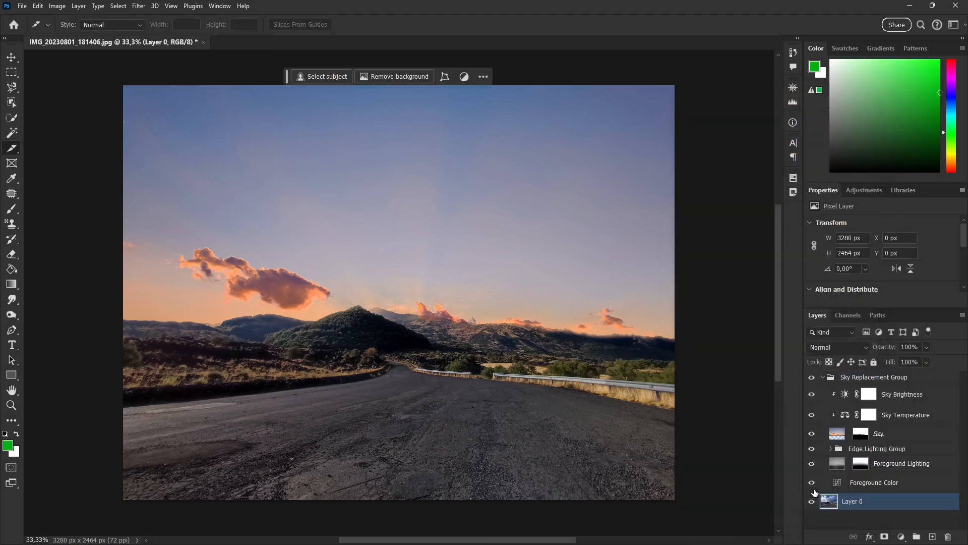
# Examine the Sky Replacement Group's contents, comparing the image with the Sky Brightness and Sky layers hidden and shown
pyautogui.click(866, 377)
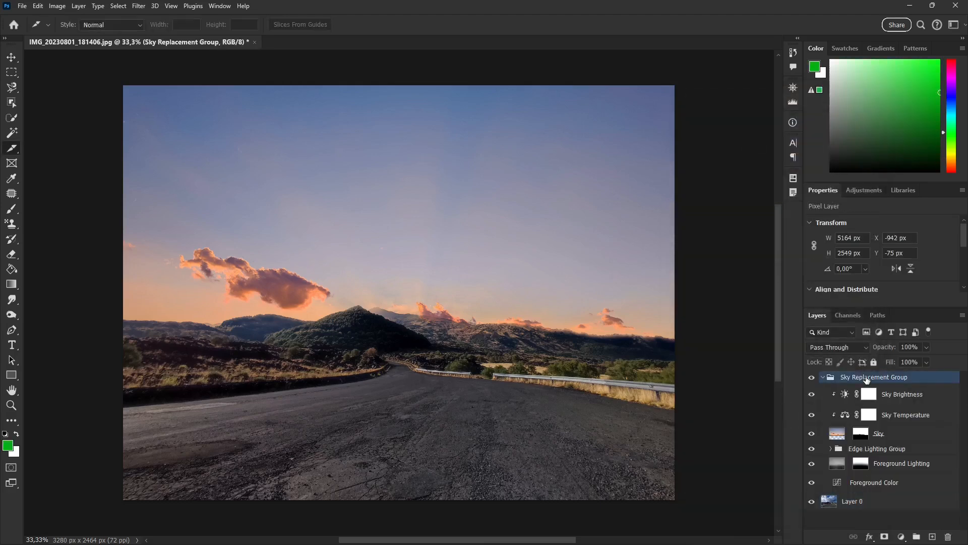
pyautogui.click(823, 377)
pyautogui.click(822, 378)
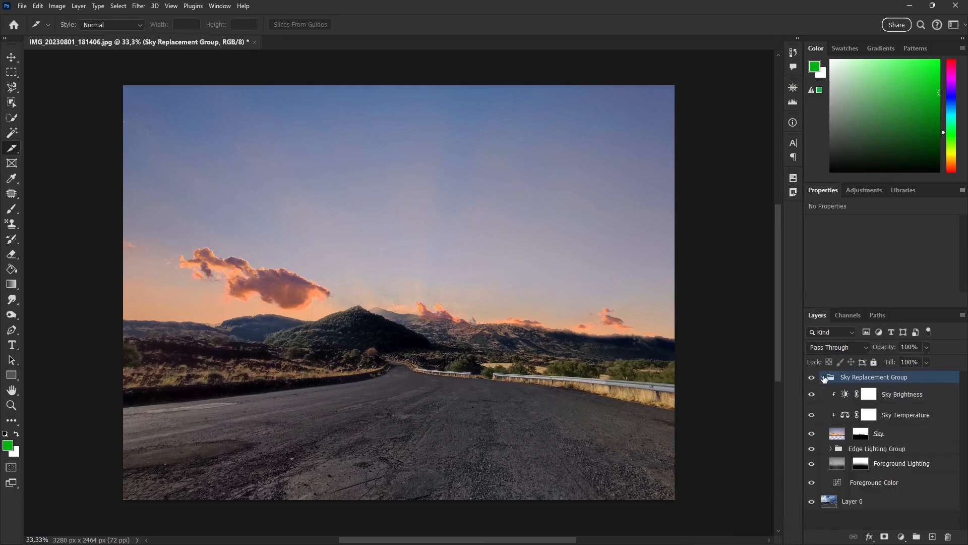
pyautogui.click(888, 402)
pyautogui.click(811, 396)
pyautogui.click(811, 396)
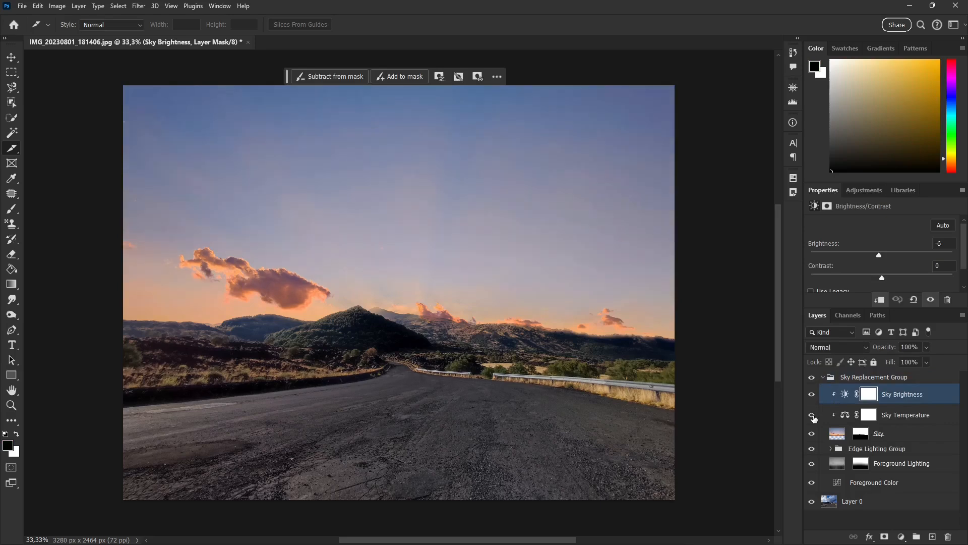
pyautogui.click(887, 435)
pyautogui.click(813, 435)
pyautogui.click(813, 434)
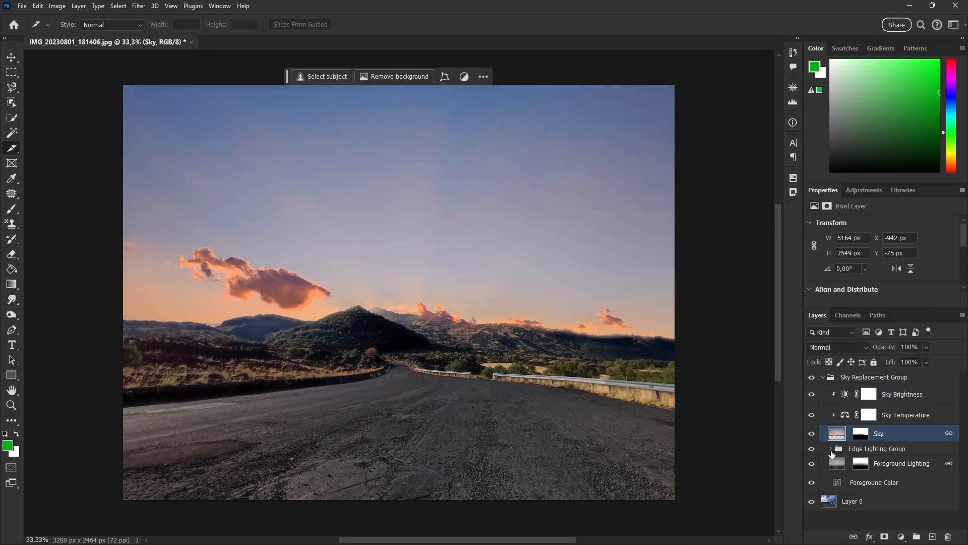
# Expand the Edge Lighting Group and review its layers along with the foreground lighting and color layers
pyautogui.click(832, 449)
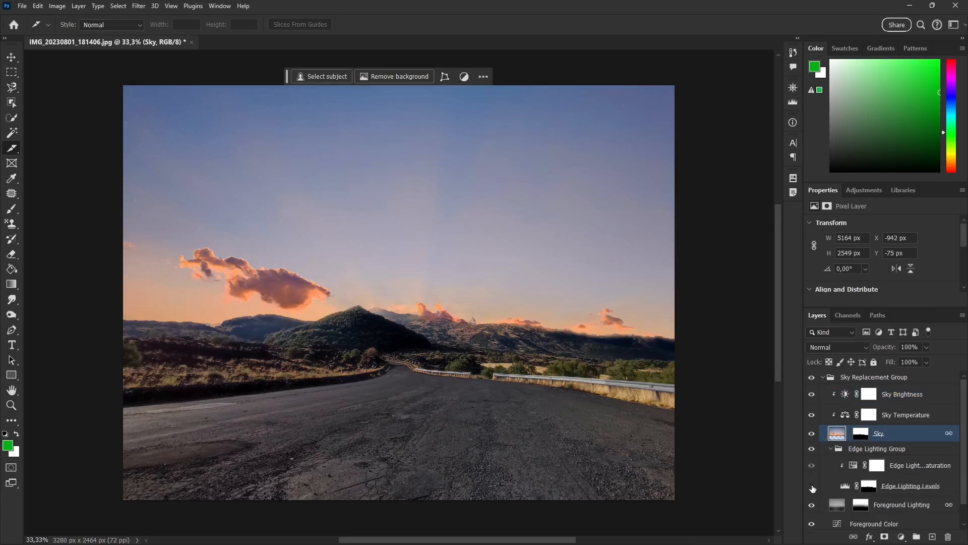
pyautogui.scroll(-1, 812, 487)
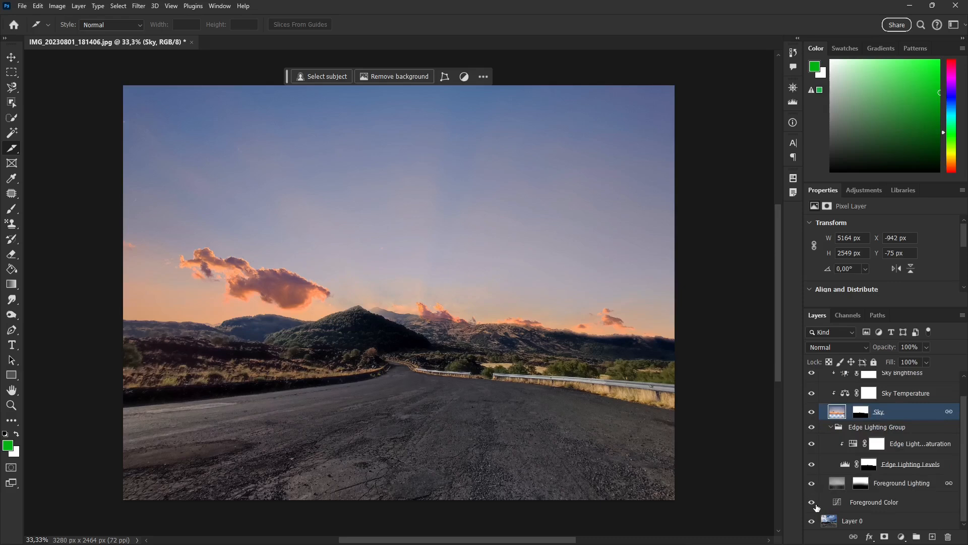
pyautogui.click(812, 503)
pyautogui.scroll(1, 964, 493)
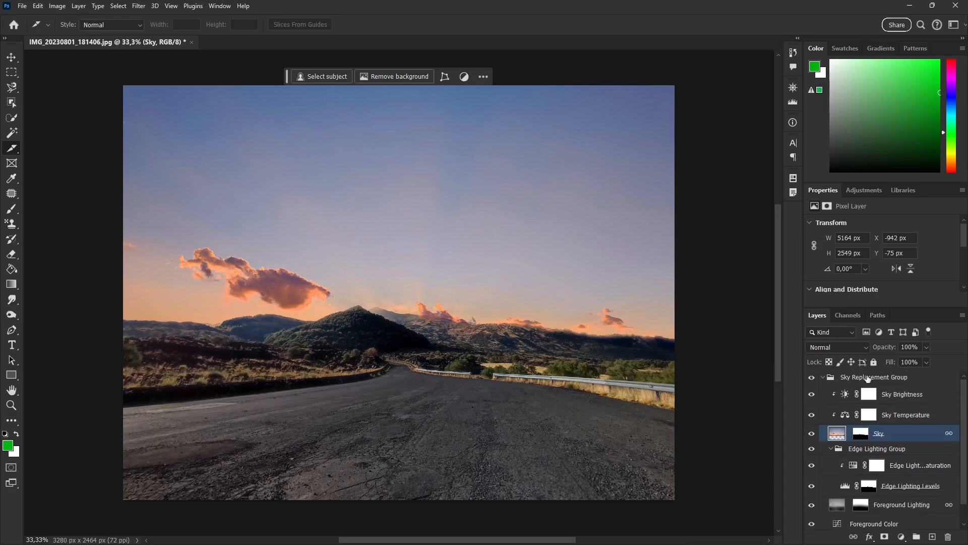
pyautogui.scroll(-1, 965, 403)
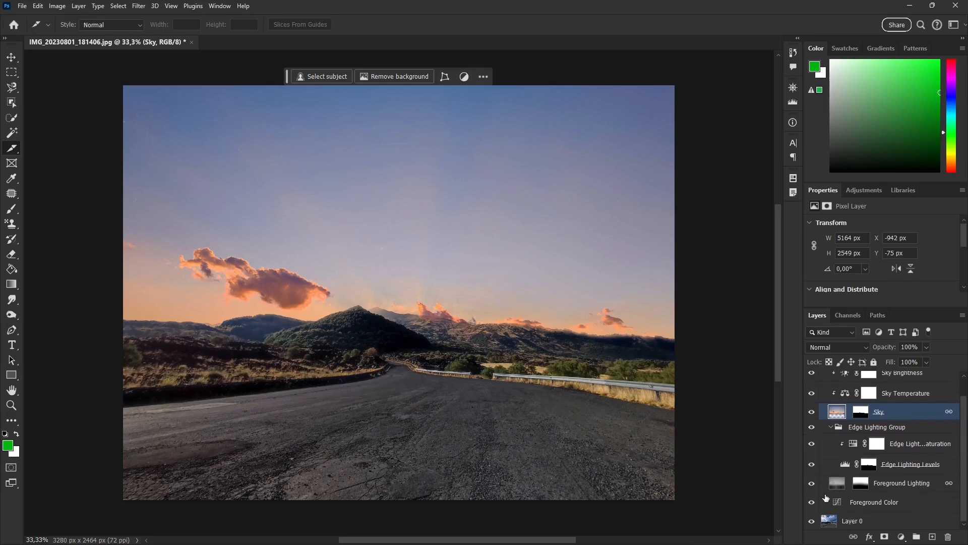
pyautogui.scroll(1, 846, 461)
# Collapse the Sky Replacement Group and compare the photo with the whole group hidden and shown
pyautogui.click(822, 377)
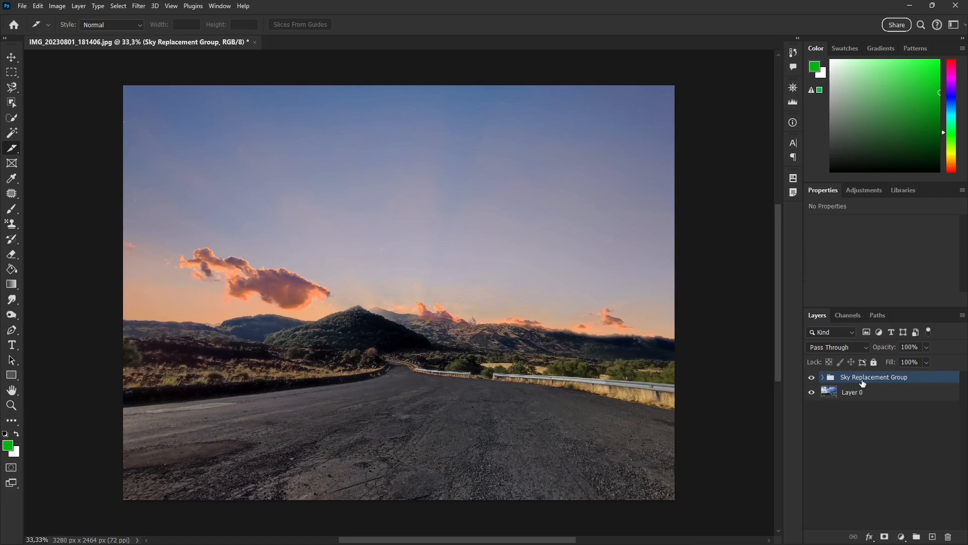
pyautogui.click(811, 377)
pyautogui.click(811, 377)
# Try out the opacity of the Sky Replacement Group and open its list of blend modes
pyautogui.click(926, 347)
pyautogui.moveTo(904, 358); pyautogui.dragTo(944, 359)
pyautogui.keyDown('ctrl'); pyautogui.click(858, 378); pyautogui.keyUp('ctrl')
pyautogui.click(857, 377)
pyautogui.click(837, 347)
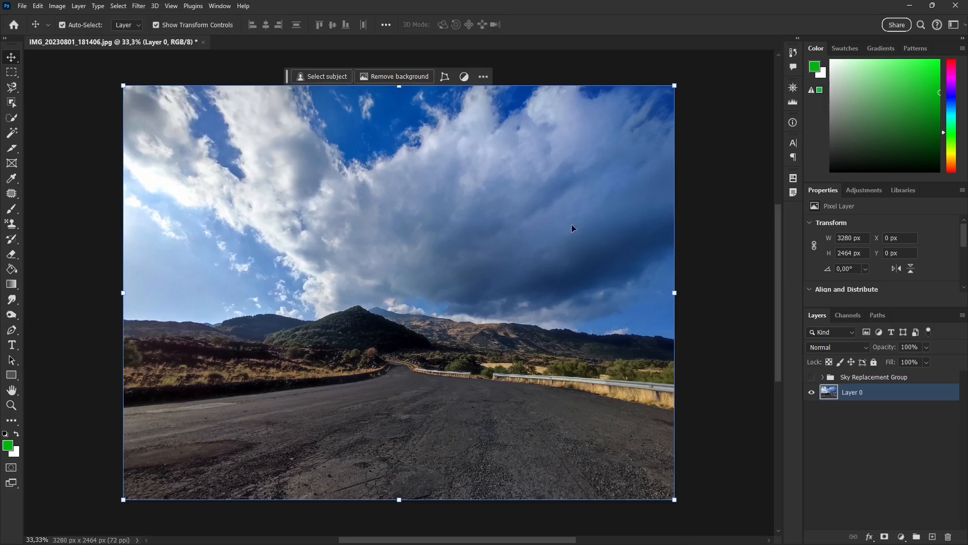
# Try to remove the background of Layer 0 automatically
pyautogui.hotkey('ctrl', 't')
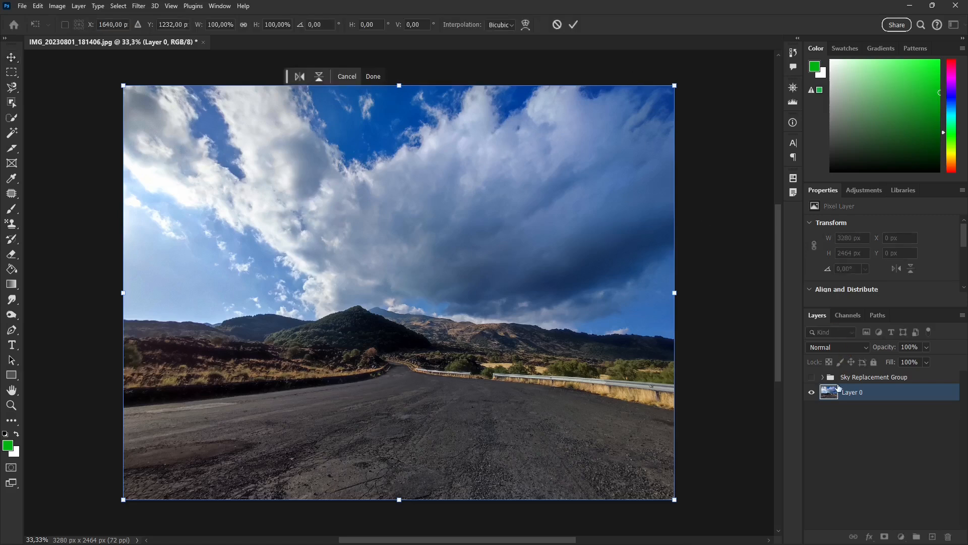
pyautogui.click(574, 25)
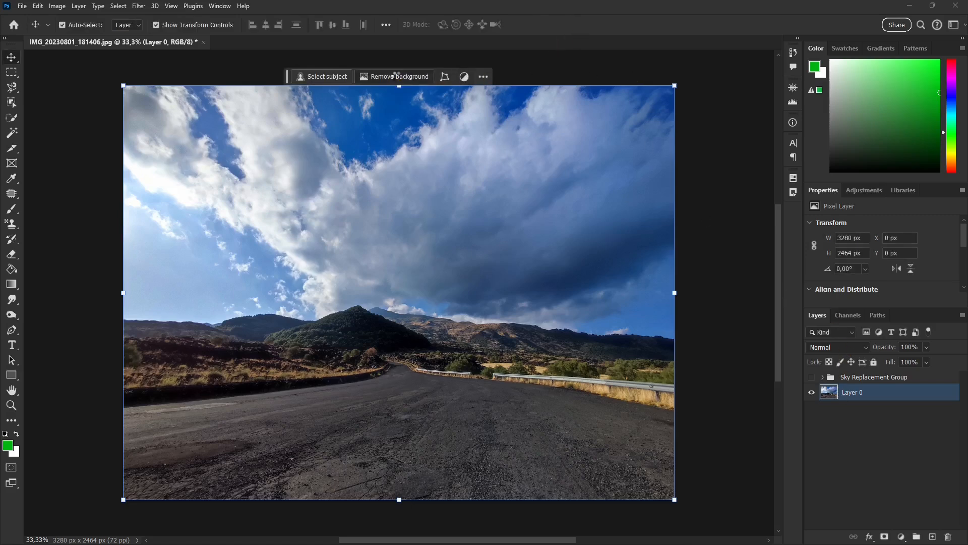
pyautogui.click(396, 76)
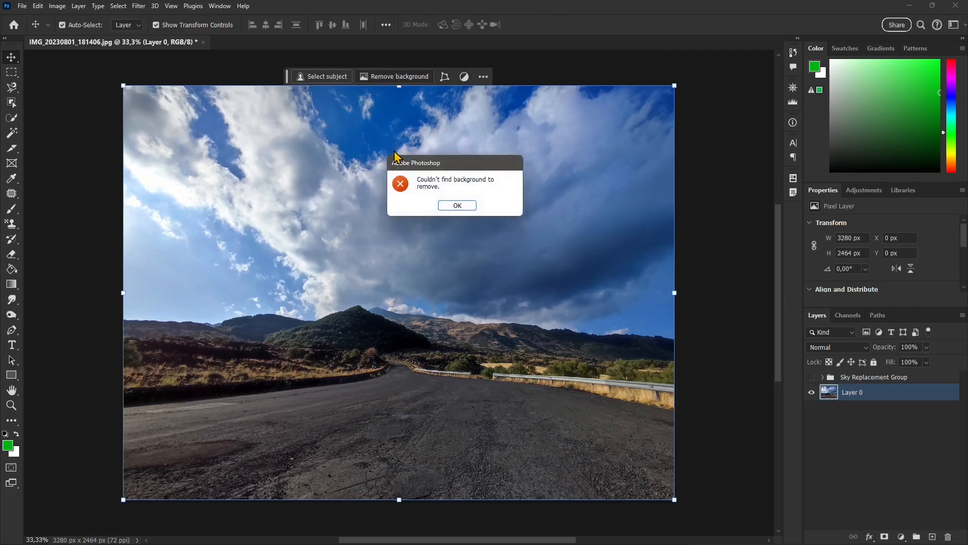
pyautogui.click(456, 204)
pyautogui.click(395, 118)
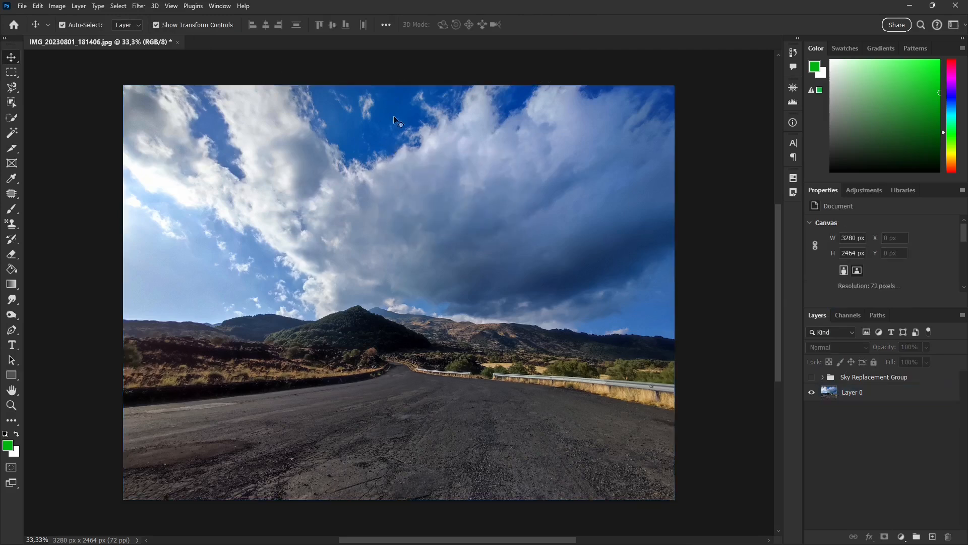
# Try deleting the sky from Layer 0 by selecting it with the Object Selection tool, and undo the deletion
pyautogui.click(11, 103)
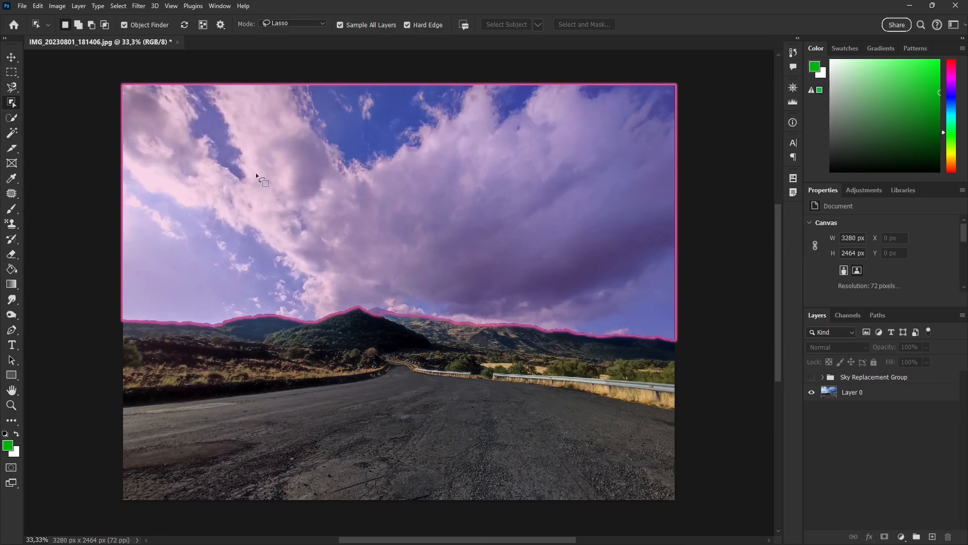
pyautogui.click(382, 184)
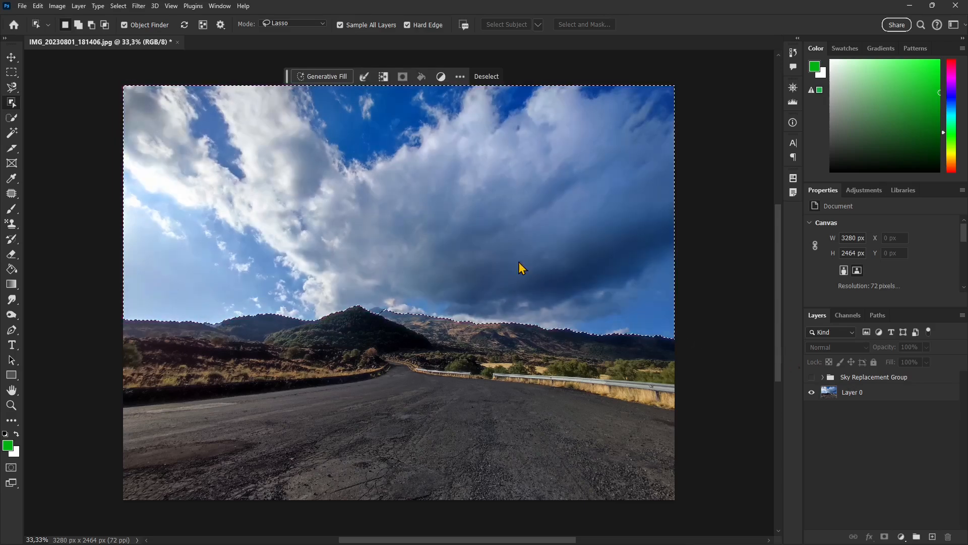
pyautogui.click(875, 395)
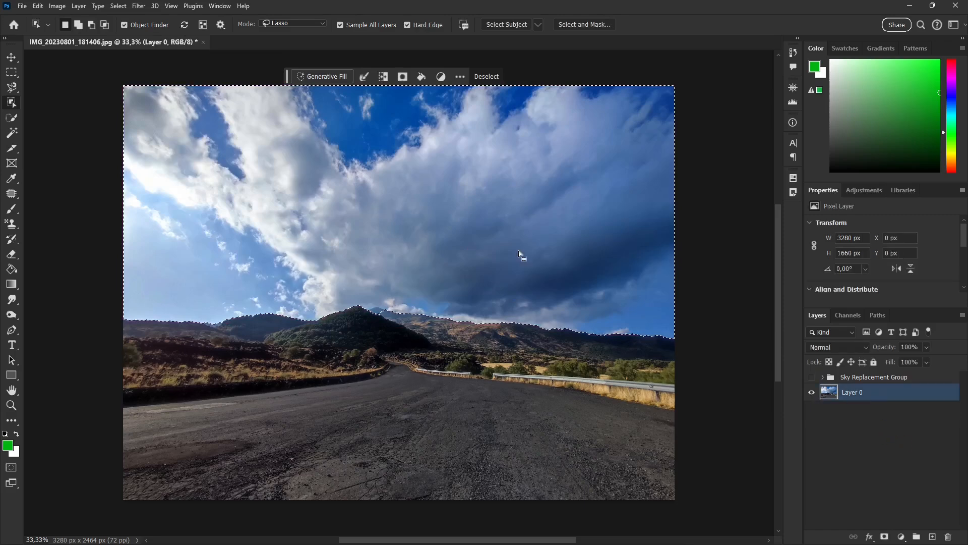
pyautogui.press('Delete')
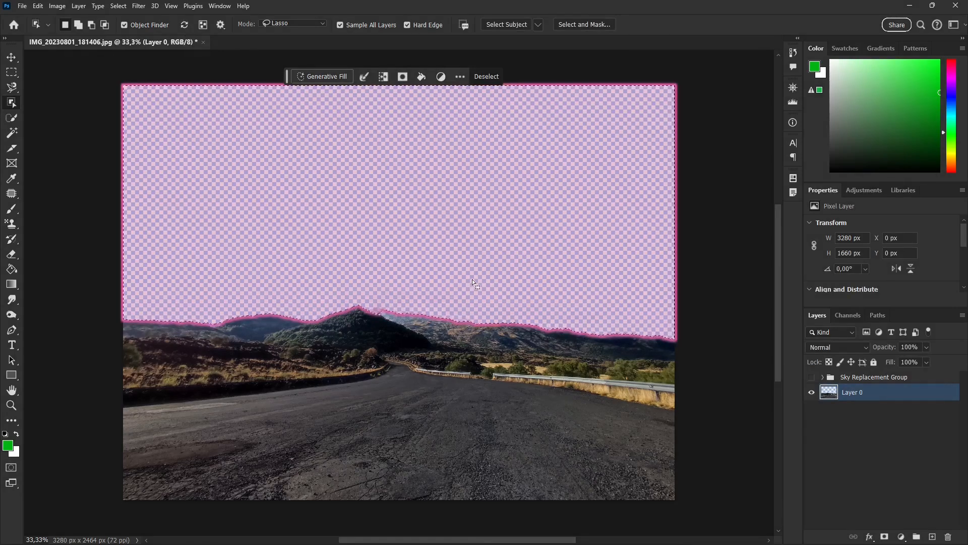
pyautogui.hotkey('ctrl', 'z')
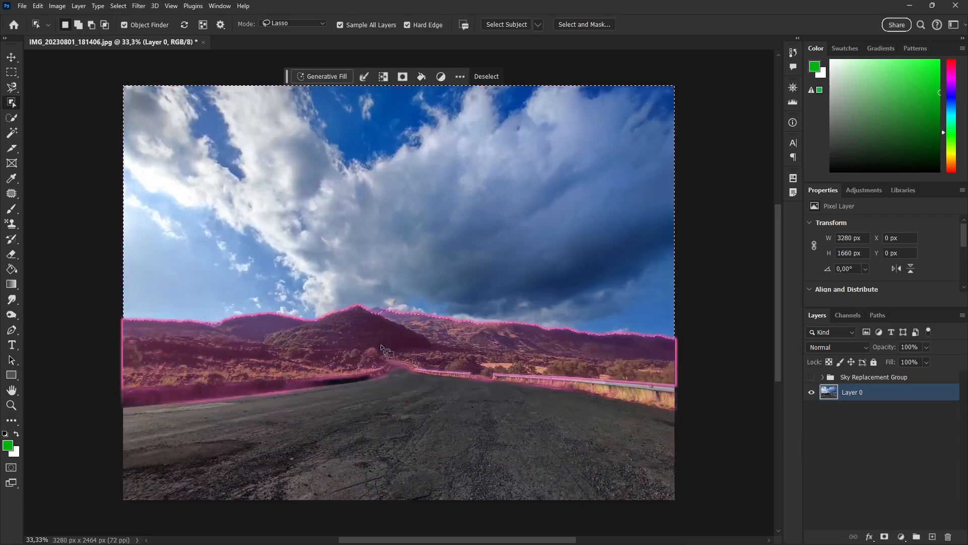
# Select the road with the Object Selection tool and copy it from Layer 0 to a new layer
pyautogui.click(387, 416)
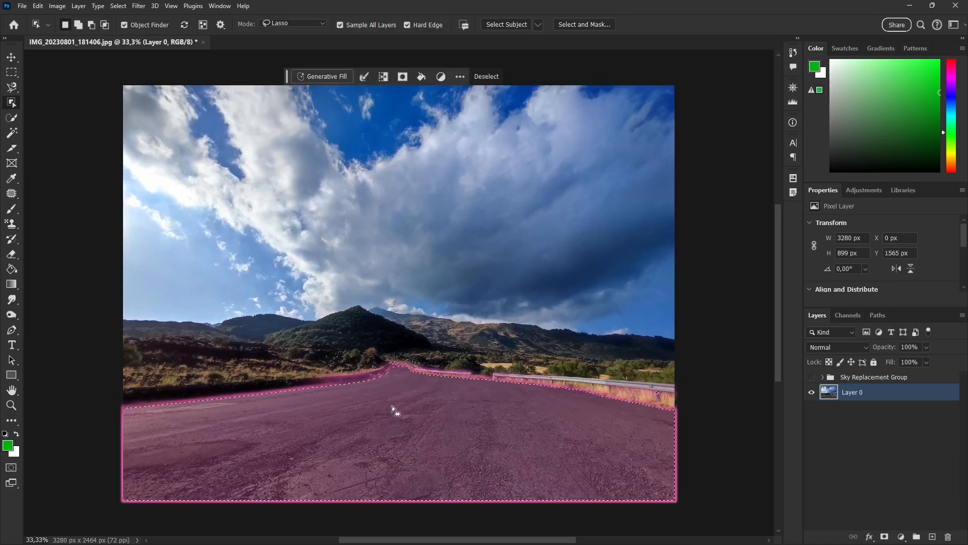
pyautogui.rightClick(392, 406)
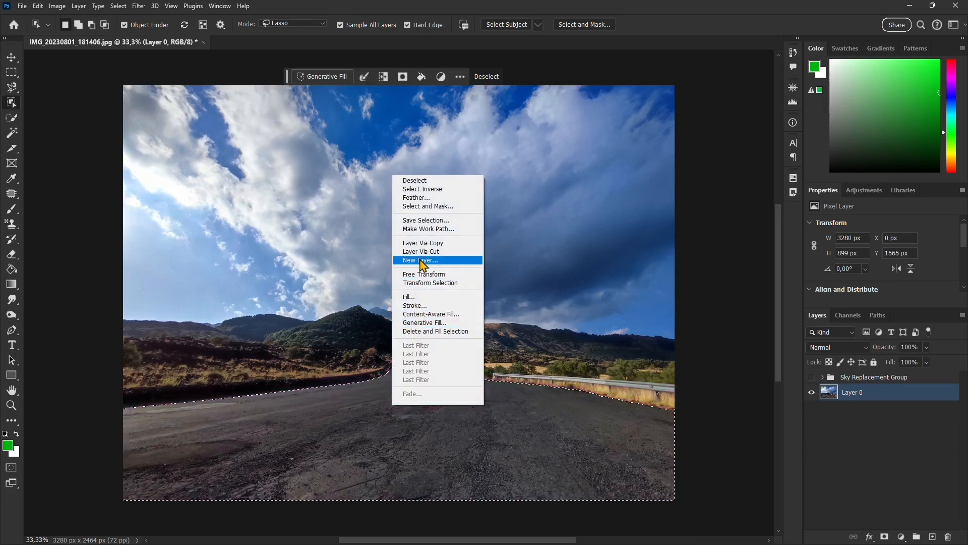
pyautogui.click(425, 244)
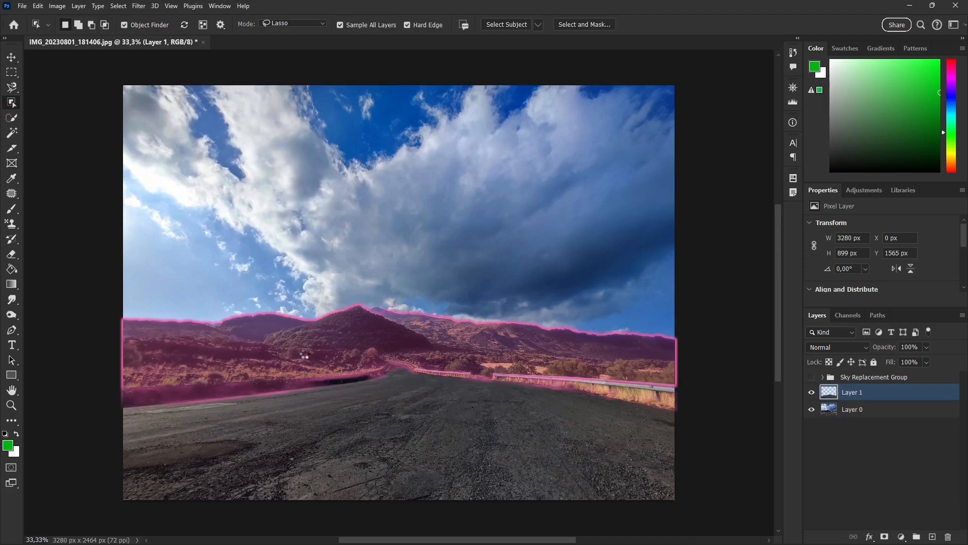
# Select the hills and roadside area, copy the selection from Layer 1 to a new layer, and keep Layer 1 shown
pyautogui.click(305, 353)
pyautogui.rightClick(304, 353)
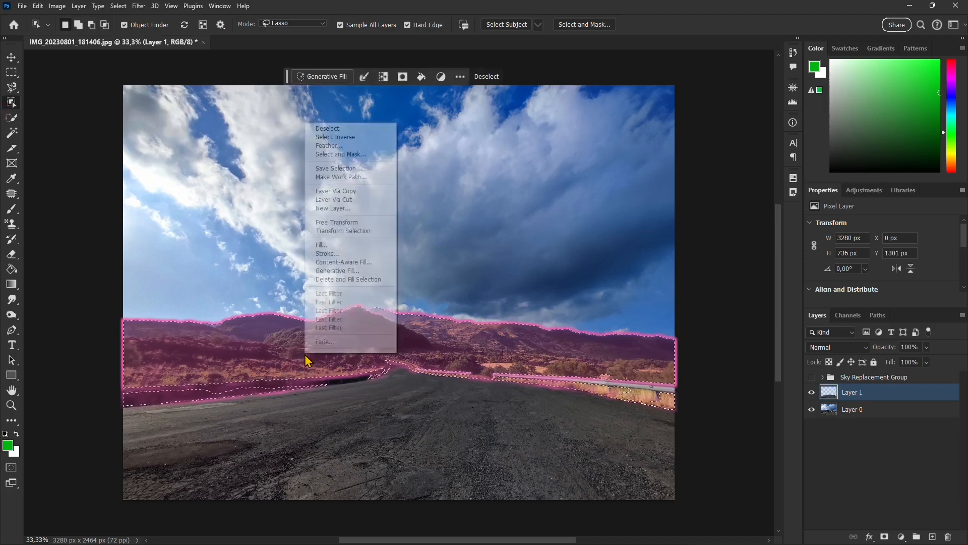
pyautogui.click(347, 191)
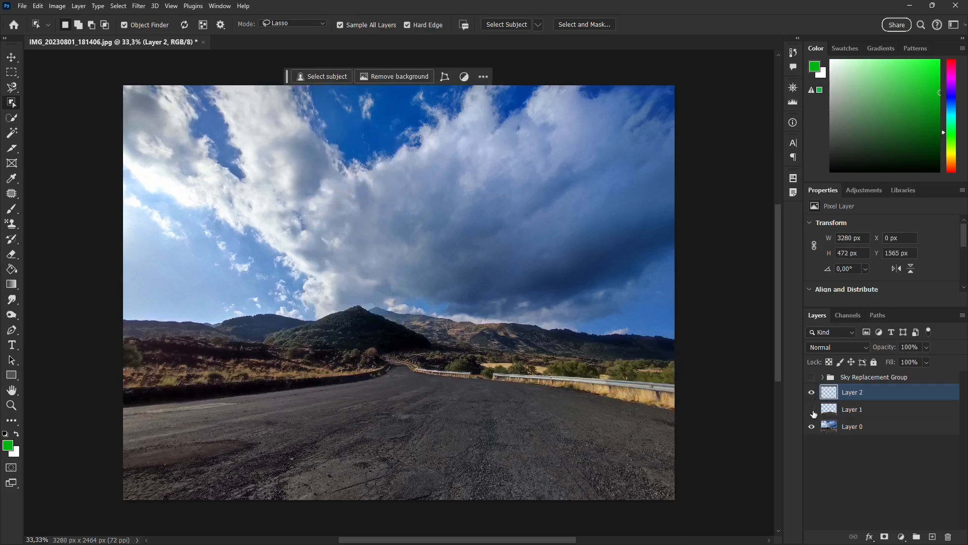
pyautogui.click(812, 410)
# Cycle through the blend modes of the road copy, Layer 1, and set it to Color Dodge
pyautogui.click(872, 411)
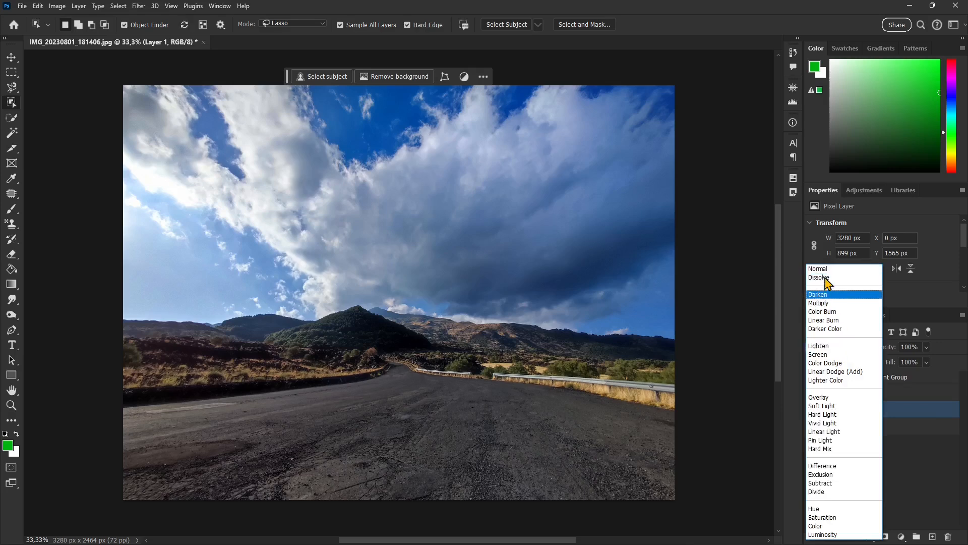
pyautogui.click(823, 269)
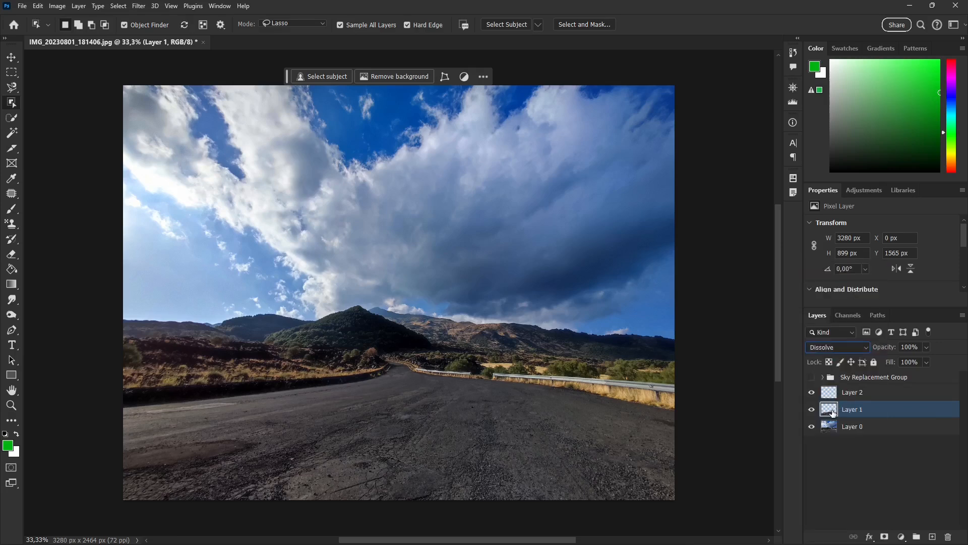
pyautogui.press('Down')
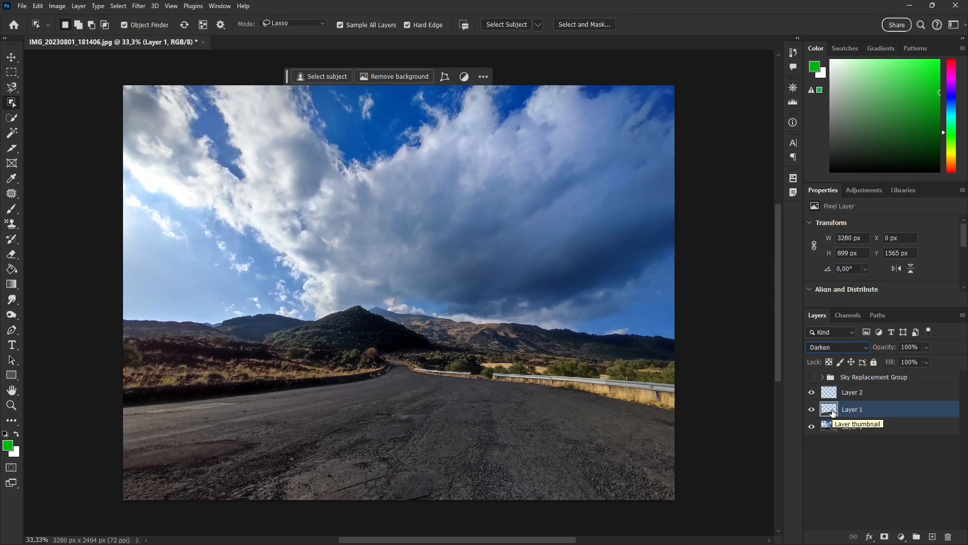
pyautogui.press('Down')
pyautogui.press('Down')
pyautogui.press('Down')
pyautogui.press('Down')
pyautogui.press('Down')
pyautogui.press('Down')
pyautogui.press('Down')
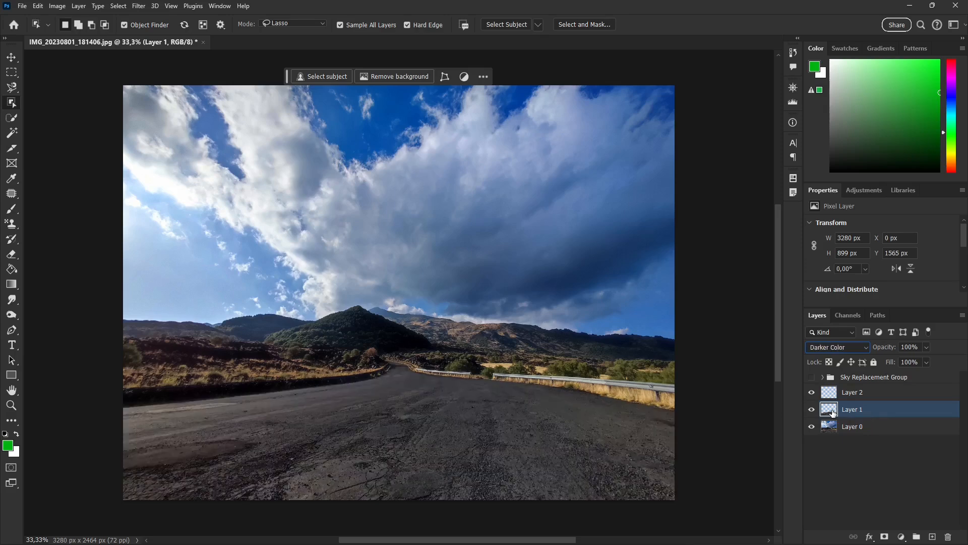
pyautogui.press('Down')
pyautogui.press('Down')
pyautogui.press('Down')
pyautogui.press('Down')
pyautogui.press('Down')
pyautogui.press('Down')
pyautogui.press('Down')
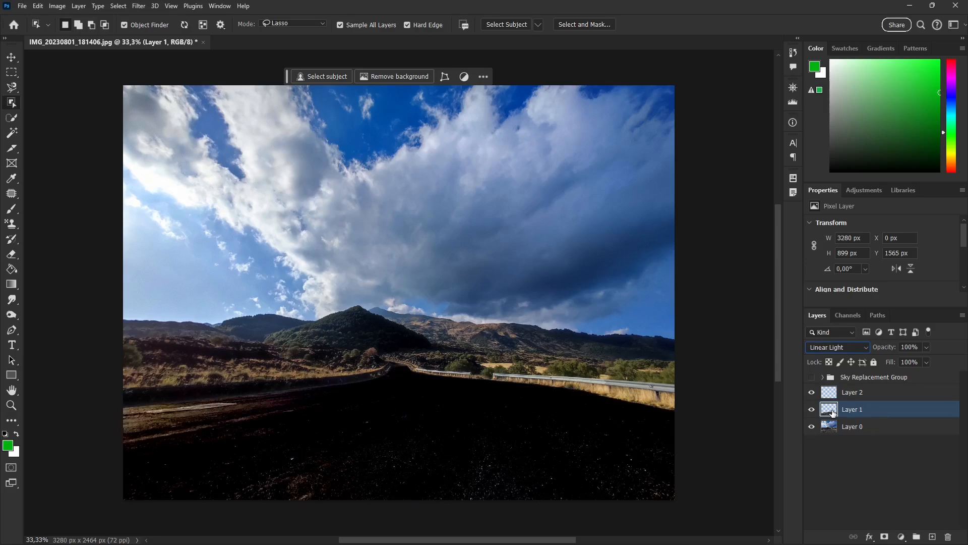
pyautogui.press('Down')
pyautogui.press('Down')
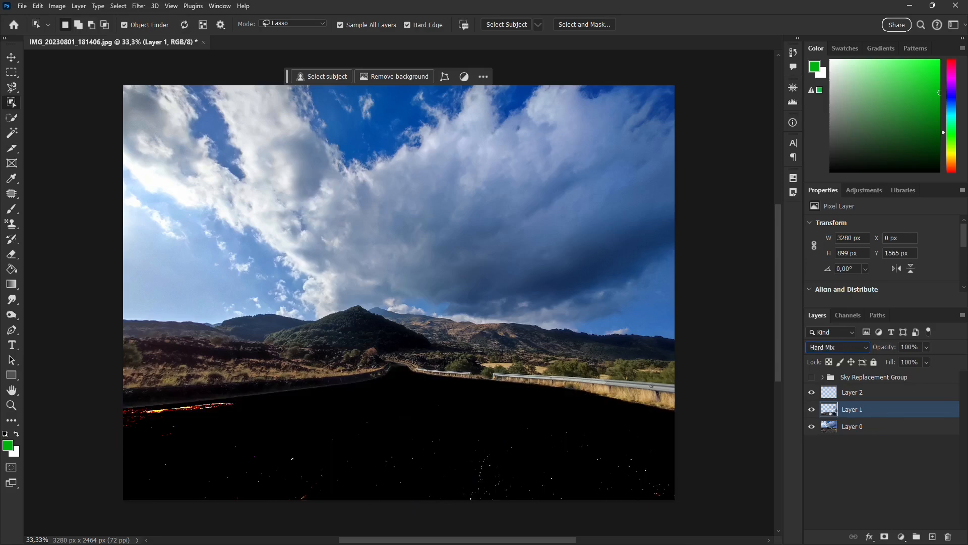
pyautogui.press('Down')
pyautogui.press('Down')
pyautogui.press('Down')
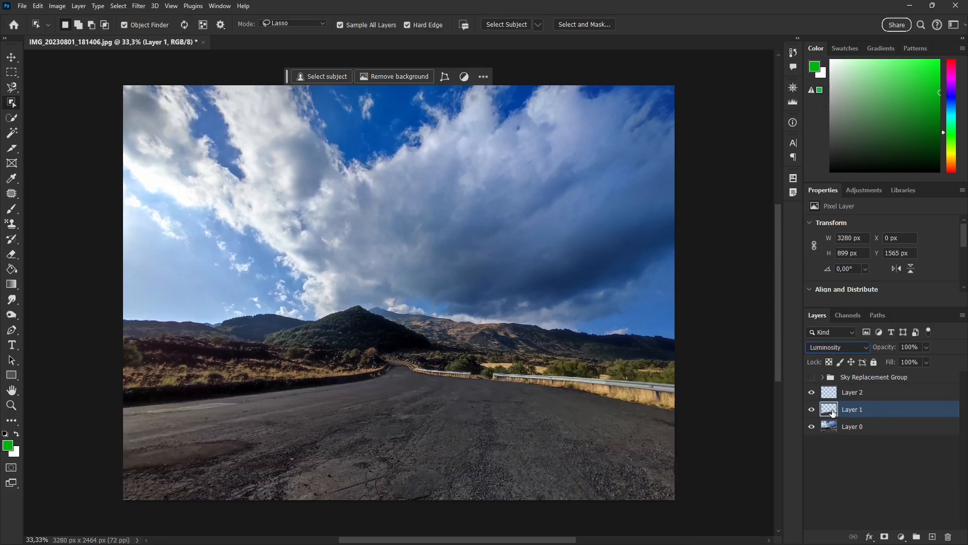
pyautogui.press('Up')
pyautogui.press('Up')
pyautogui.press('Up')
pyautogui.press('Up')
pyautogui.press('Up')
pyautogui.press('Up')
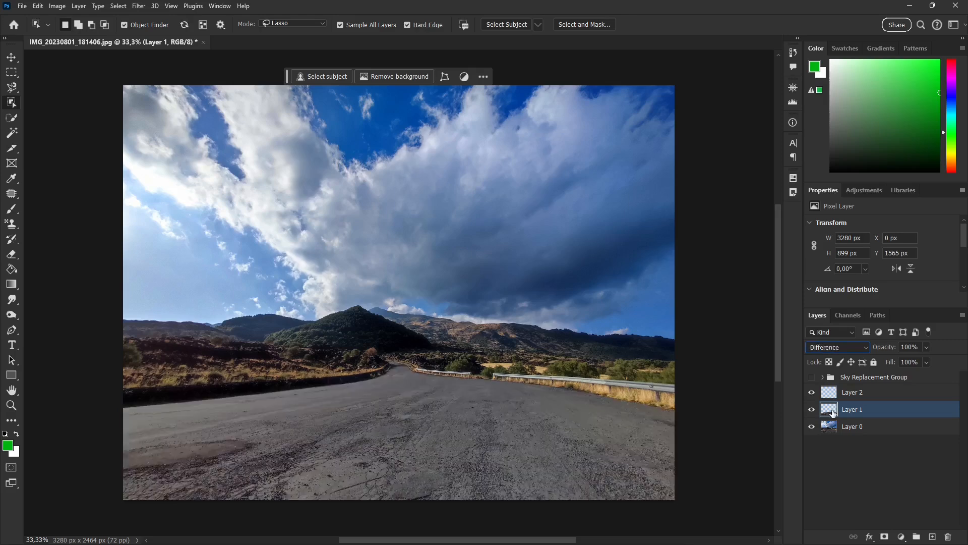
pyautogui.press('Up')
pyautogui.press('Up')
pyautogui.press('Up')
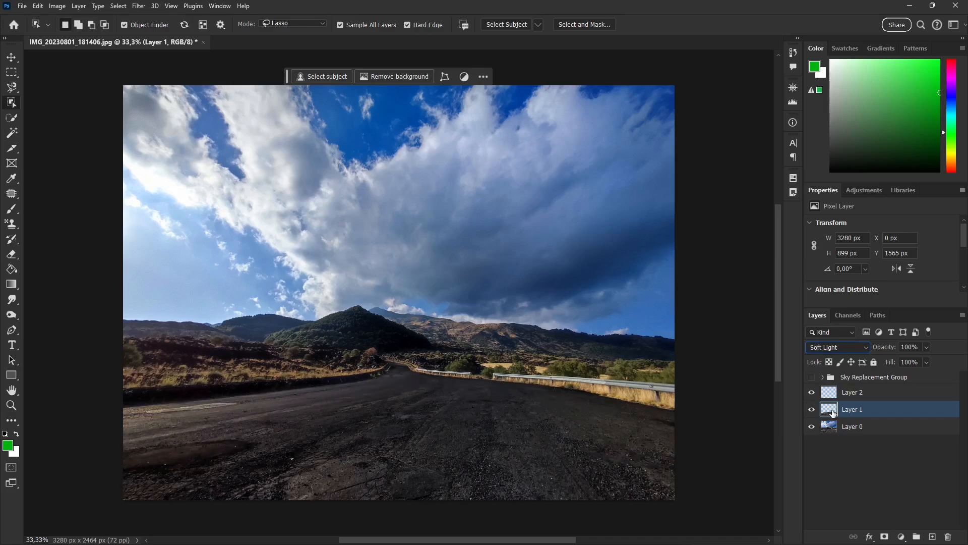
pyautogui.press('Up')
pyautogui.press('Up')
pyautogui.press('Up')
pyautogui.press('Up')
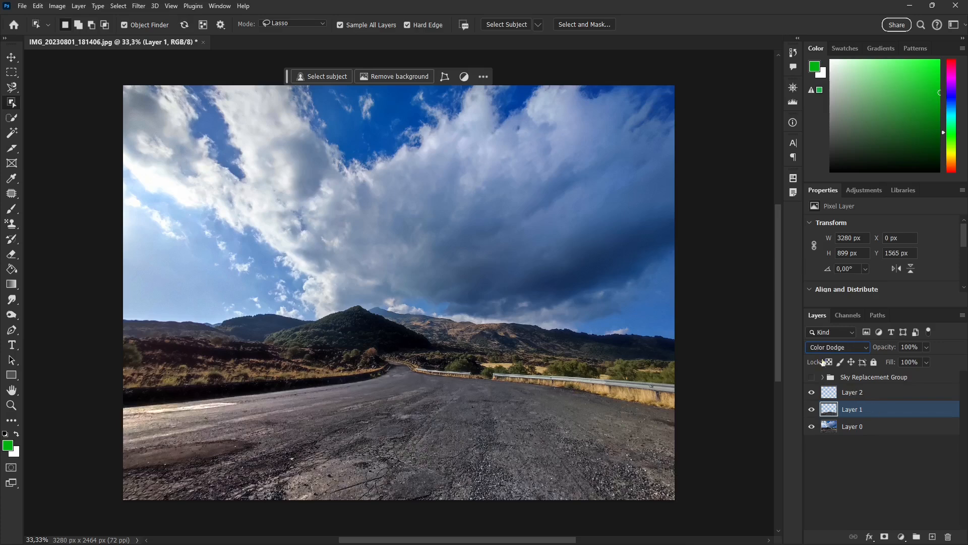
# Try lowering Layer 1's opacity to 46% and return it to 100%
pyautogui.click(926, 347)
pyautogui.moveTo(928, 358); pyautogui.dragTo(903, 361)
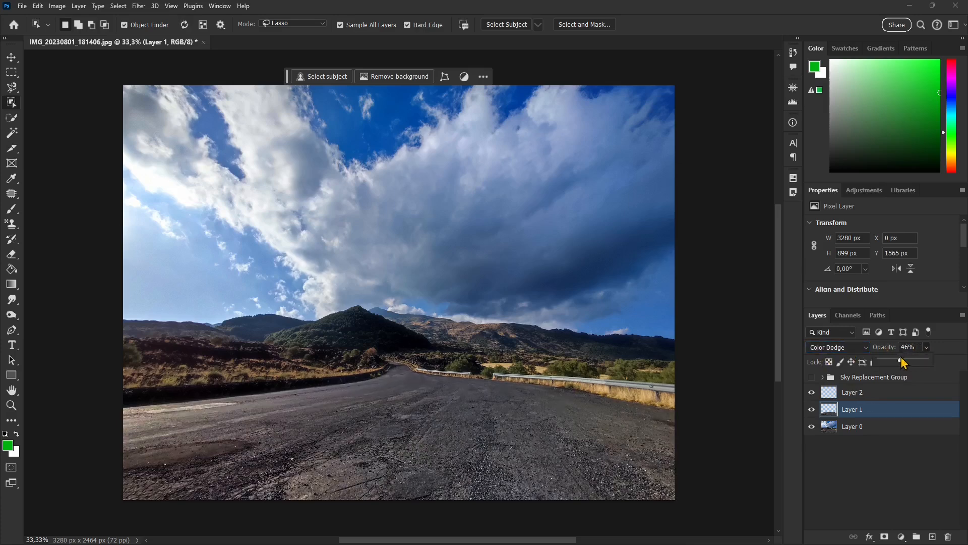
pyautogui.moveTo(901, 359); pyautogui.dragTo(940, 366)
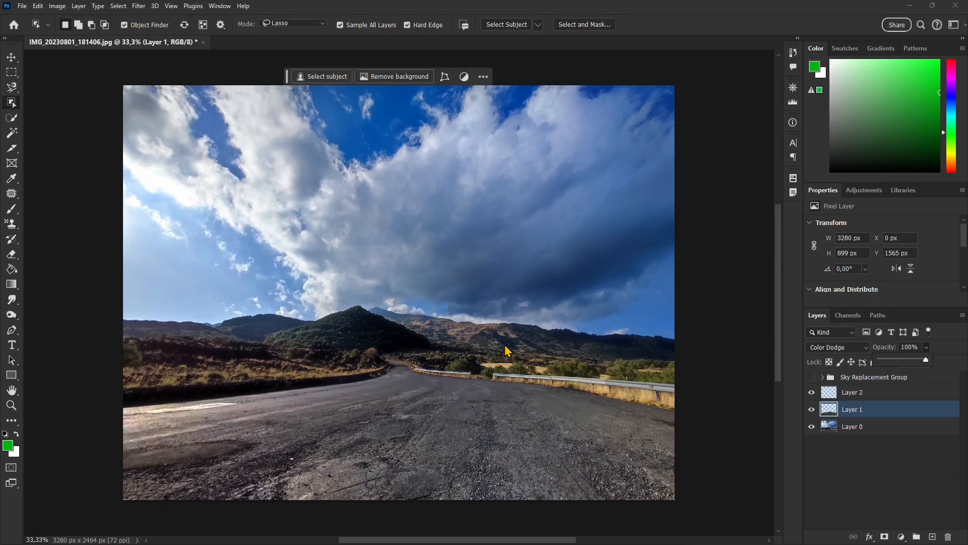
# Select the hills and roadside area with Layer 2 active and copy the selection to a new layer
pyautogui.click(853, 392)
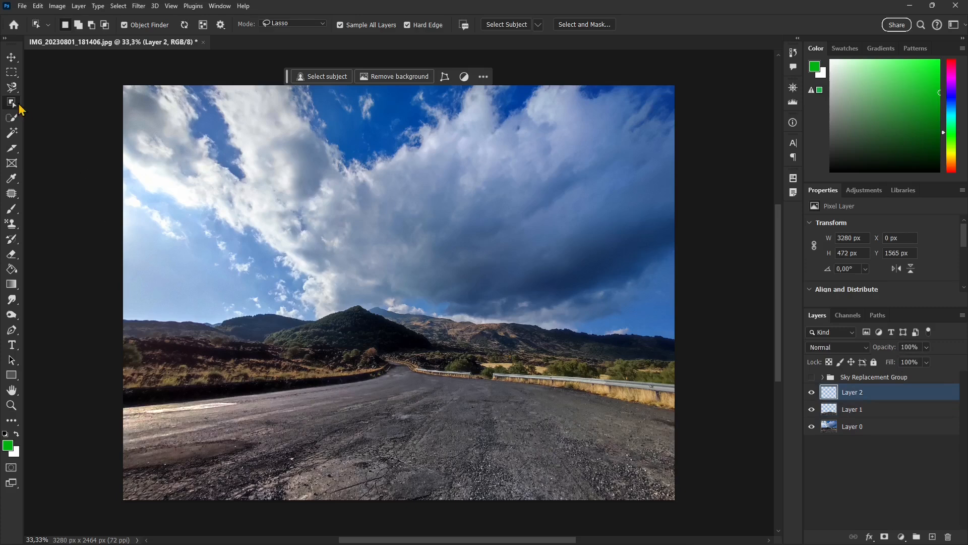
pyautogui.click(258, 326)
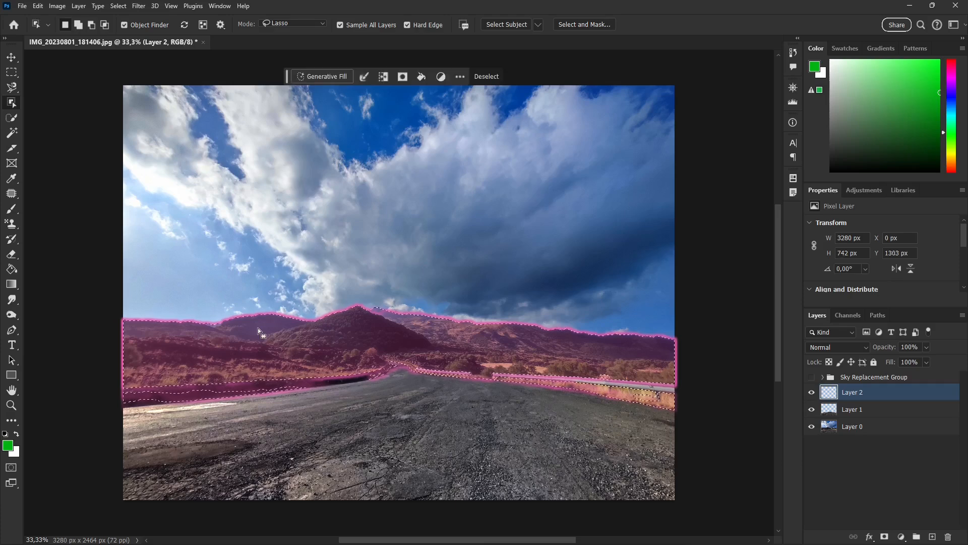
pyautogui.rightClick(258, 328)
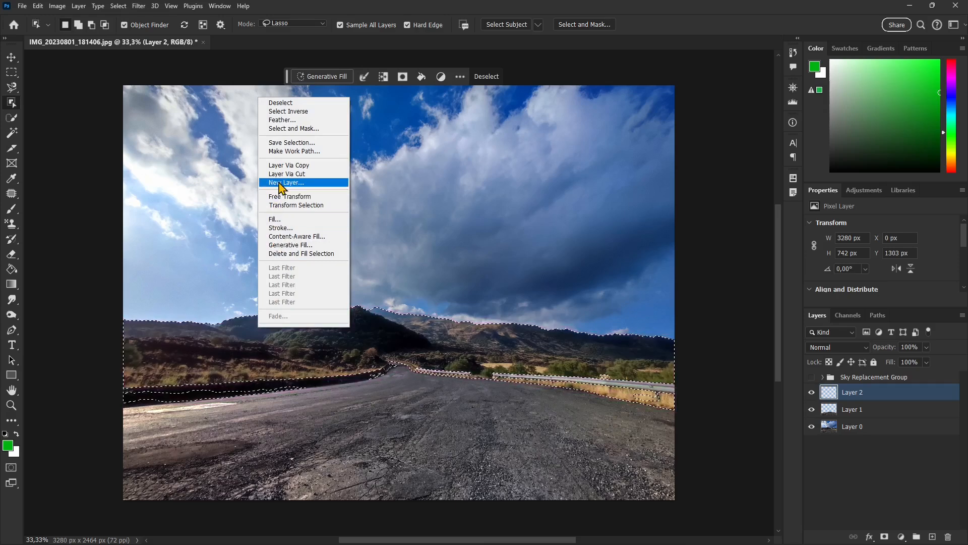
pyautogui.click(290, 166)
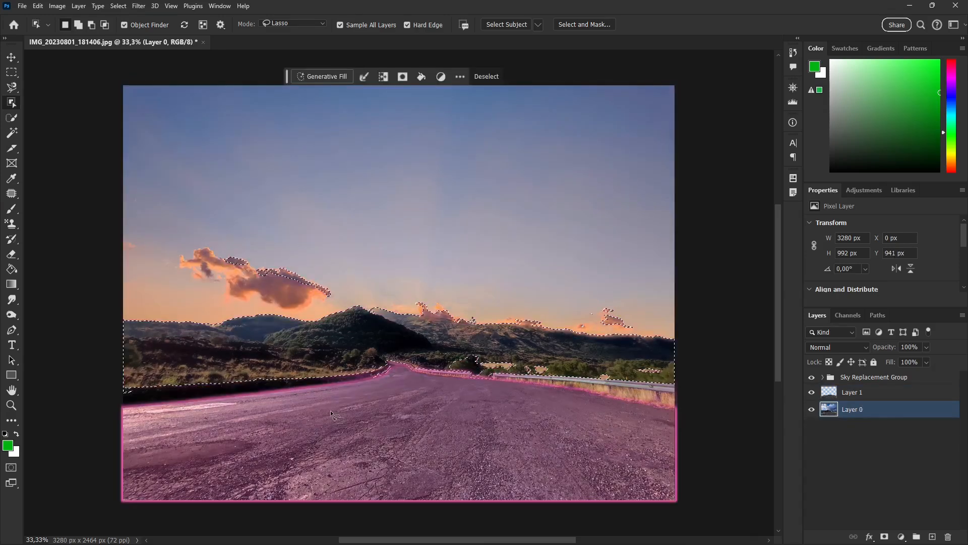
# With Sample All Layers turned off, select the hills and roadside area and copy it from Layer 0 to a new layer
pyautogui.click(331, 410)
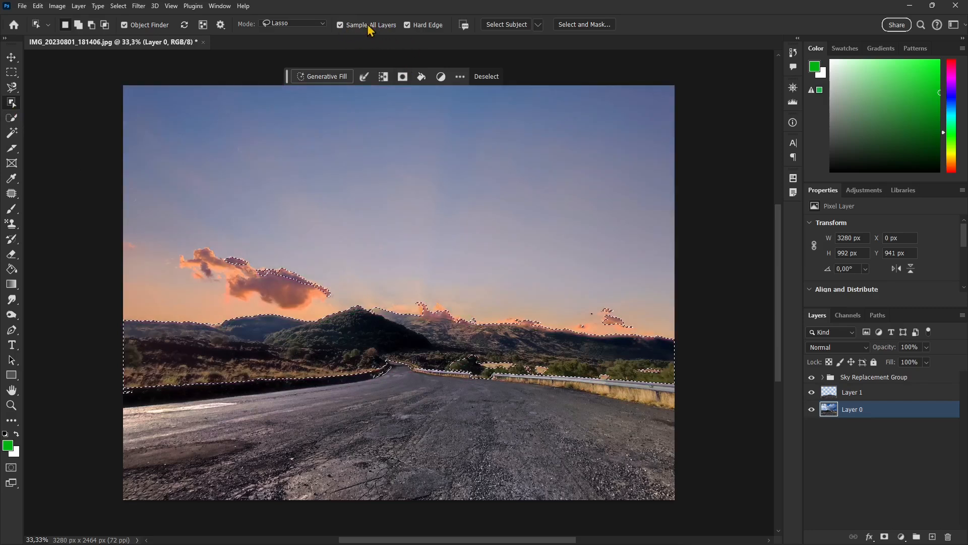
pyautogui.click(340, 24)
pyautogui.click(347, 352)
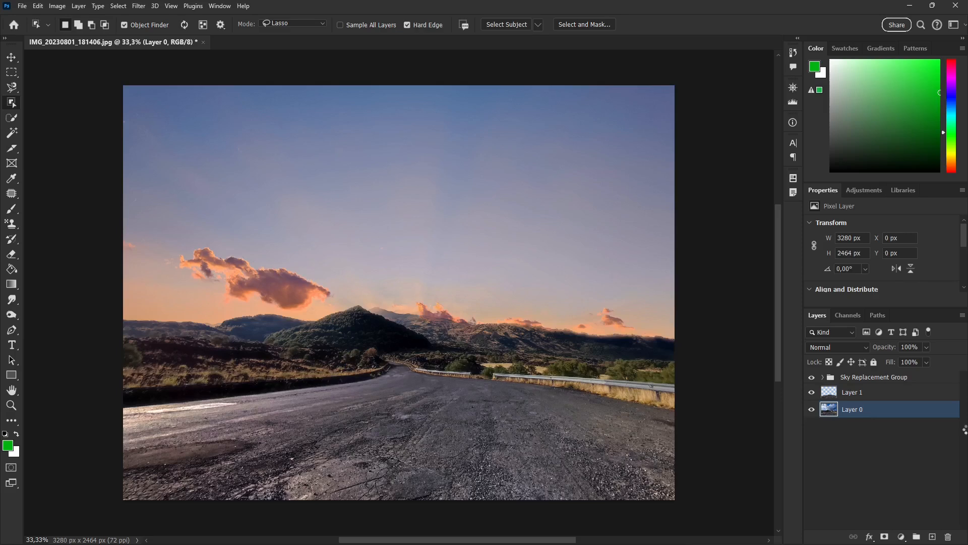
pyautogui.hotkey('ctrl', 'z')
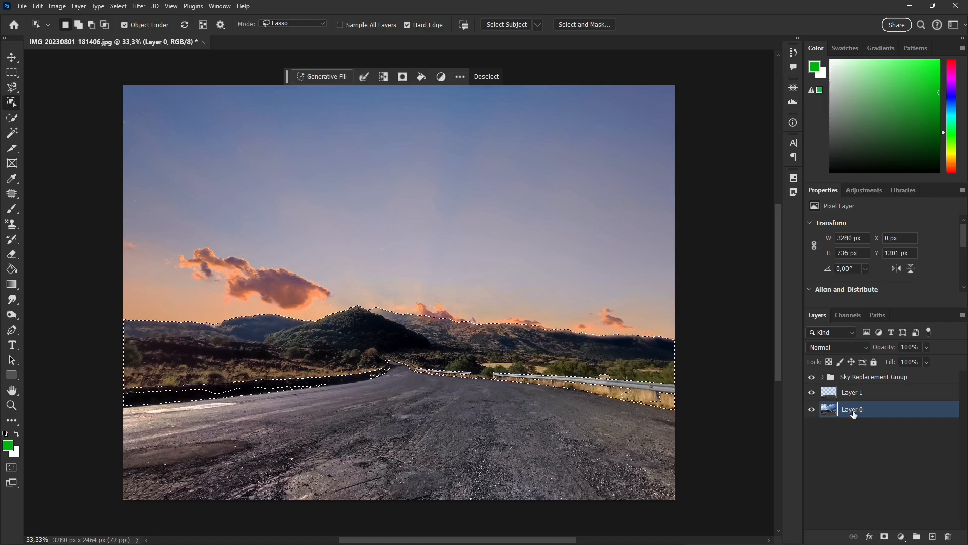
pyautogui.rightClick(345, 349)
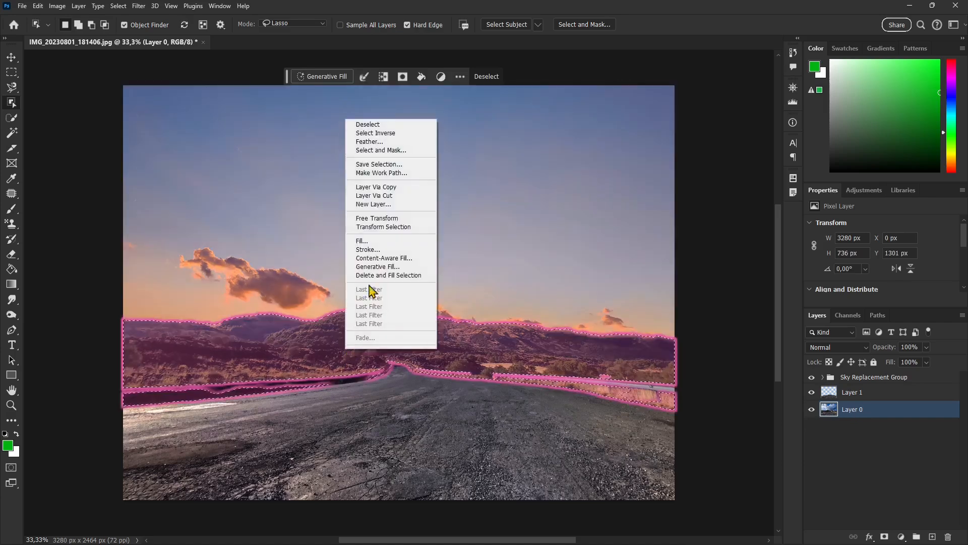
pyautogui.click(386, 197)
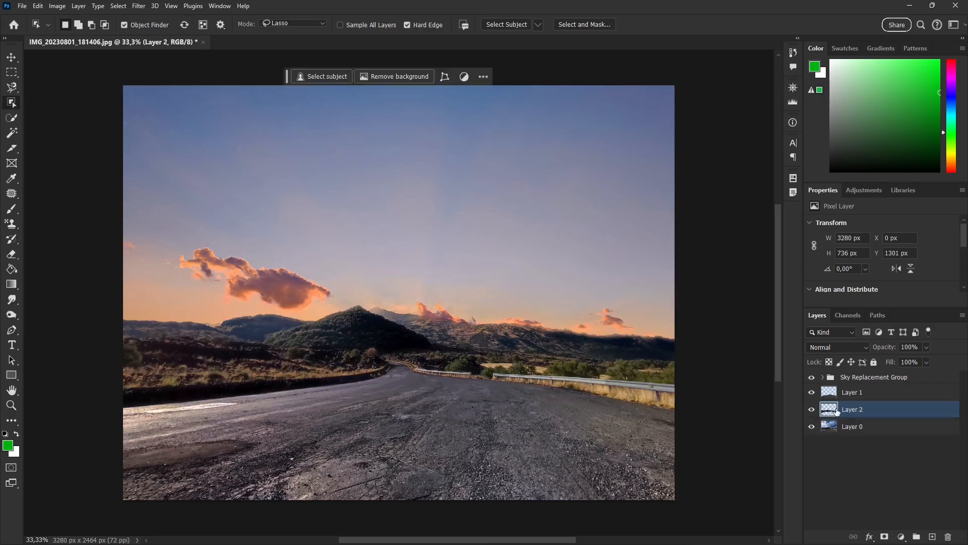
# Cycle through the blend modes of the hills copy, Layer 2, and set it to Lighter Color
pyautogui.click(849, 352)
pyautogui.click(837, 270)
pyautogui.press('Down')
pyautogui.press('Down')
pyautogui.press('Down')
pyautogui.press('Down')
pyautogui.press('Down')
pyautogui.press('Down')
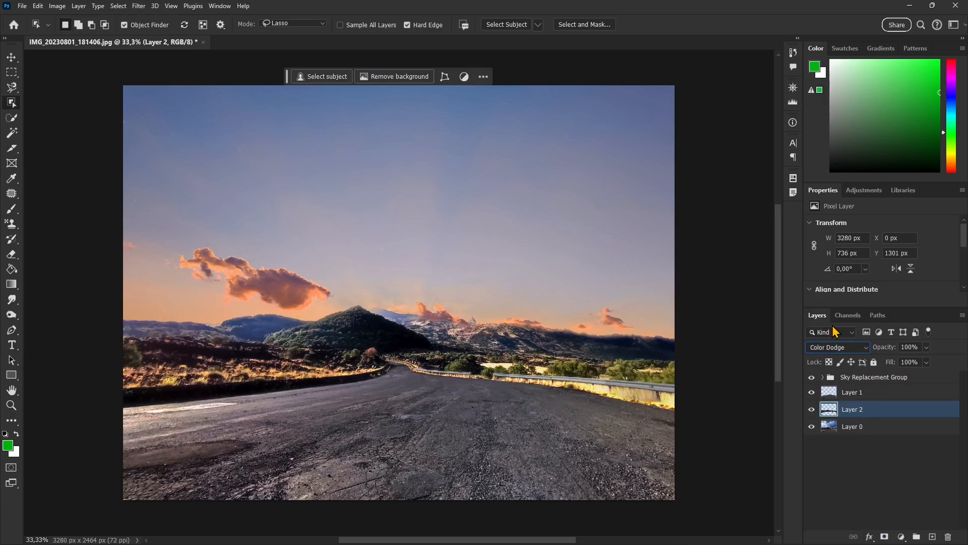
pyautogui.press('Down')
pyautogui.press('Down')
pyautogui.press('Down')
pyautogui.press('Up')
pyautogui.press('Down')
pyautogui.press('Down')
pyautogui.press('Down')
pyautogui.press('Down')
pyautogui.press('Down')
pyautogui.press('Down')
pyautogui.press('Down')
pyautogui.press('Down')
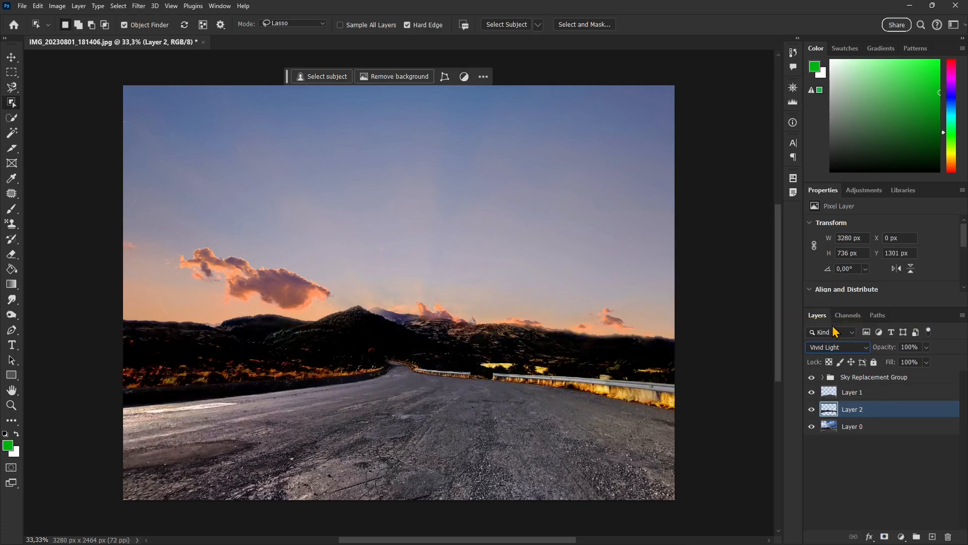
pyautogui.press('Down')
pyautogui.press('Down')
pyautogui.press('Down')
pyautogui.press('Down')
pyautogui.press('Down')
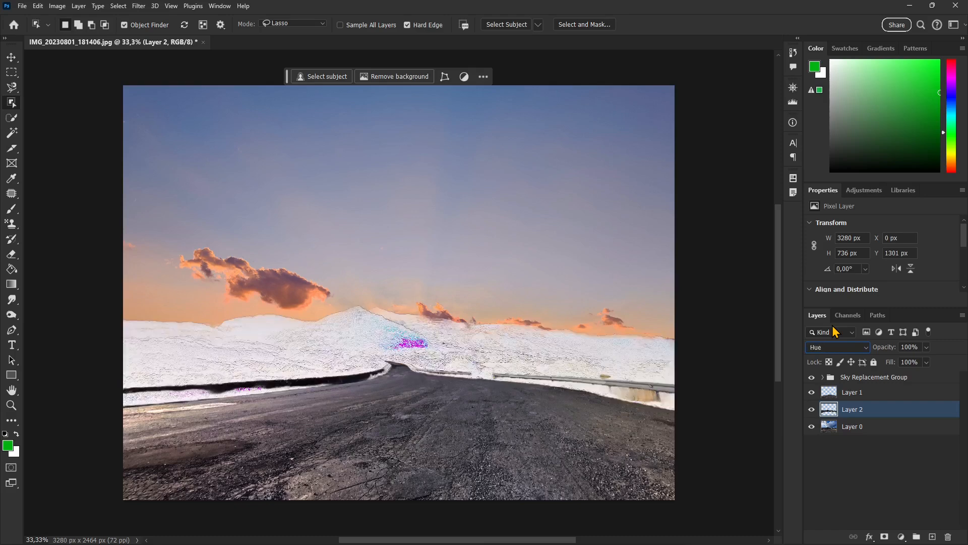
pyautogui.press('Up')
pyautogui.press('Up')
pyautogui.press('Up')
pyautogui.press('Up')
pyautogui.press('Up')
pyautogui.press('Up')
pyautogui.press('Up')
pyautogui.press('Up')
pyautogui.press('Up')
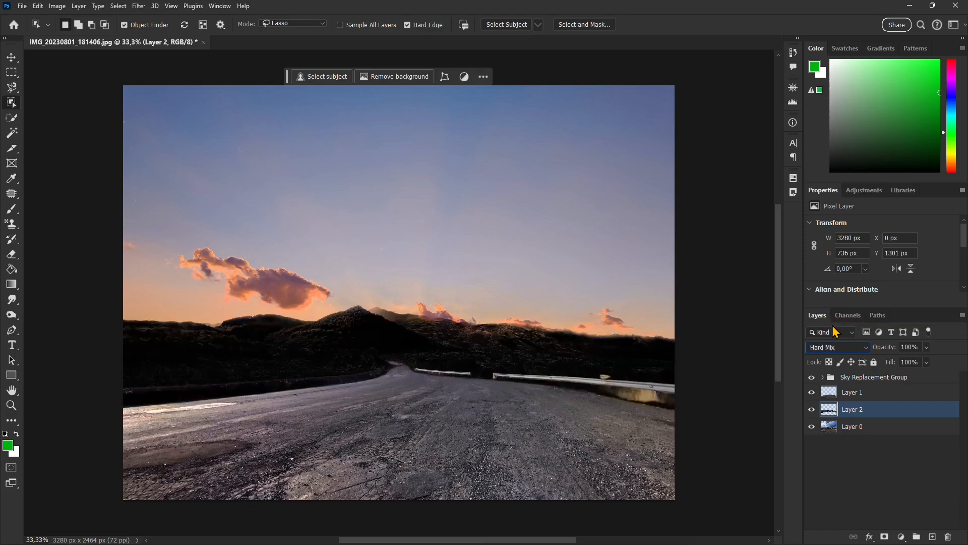
pyautogui.press('Up')
pyautogui.press('Up')
pyautogui.press('Up')
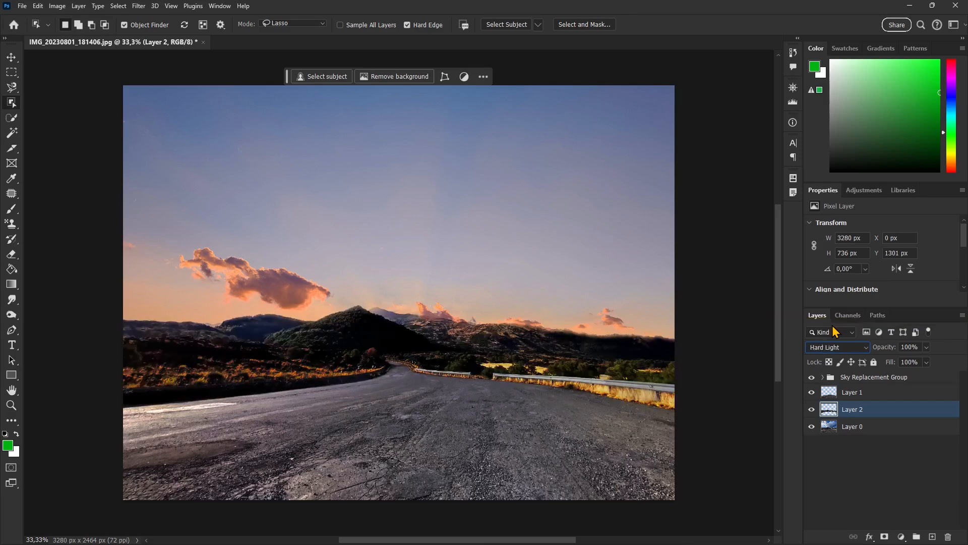
pyautogui.press('Up')
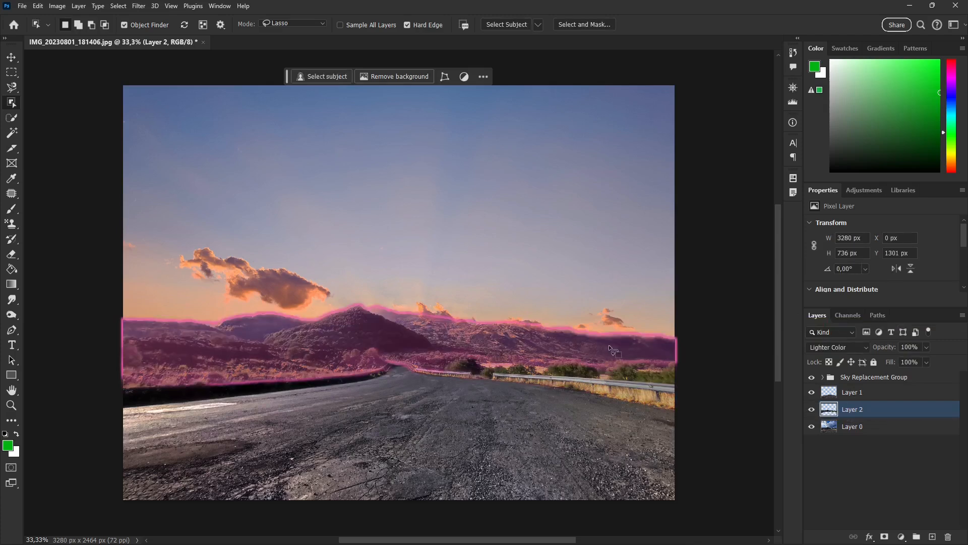
# Add a Color Overlay effect to Layer 2 and set its colour to dda12e
pyautogui.doubleClick(880, 412)
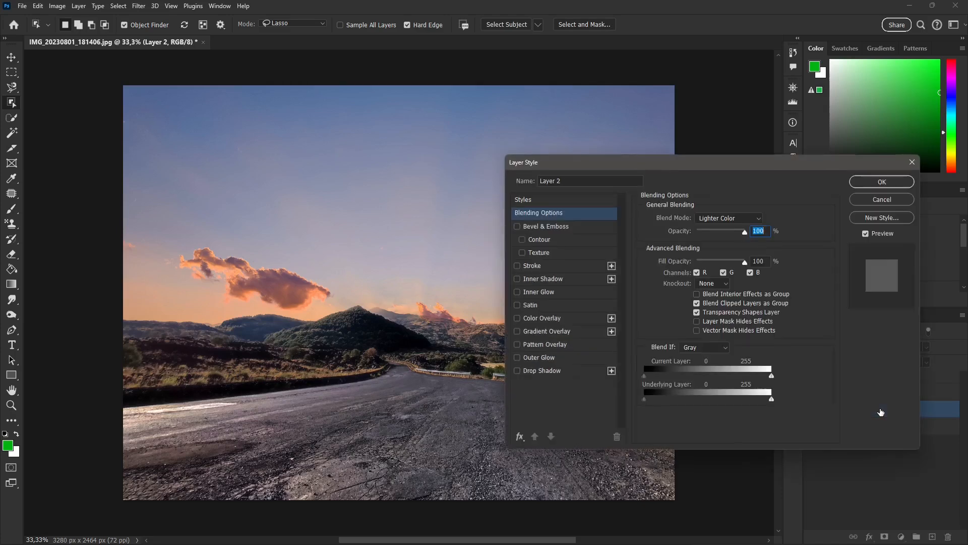
pyautogui.click(518, 318)
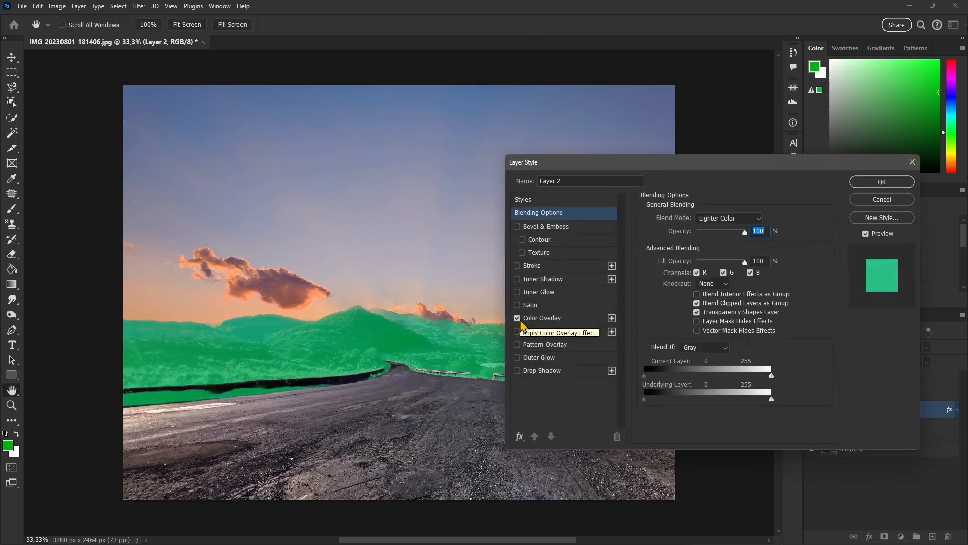
pyautogui.click(559, 322)
pyautogui.click(761, 222)
pyautogui.write('dda12e')
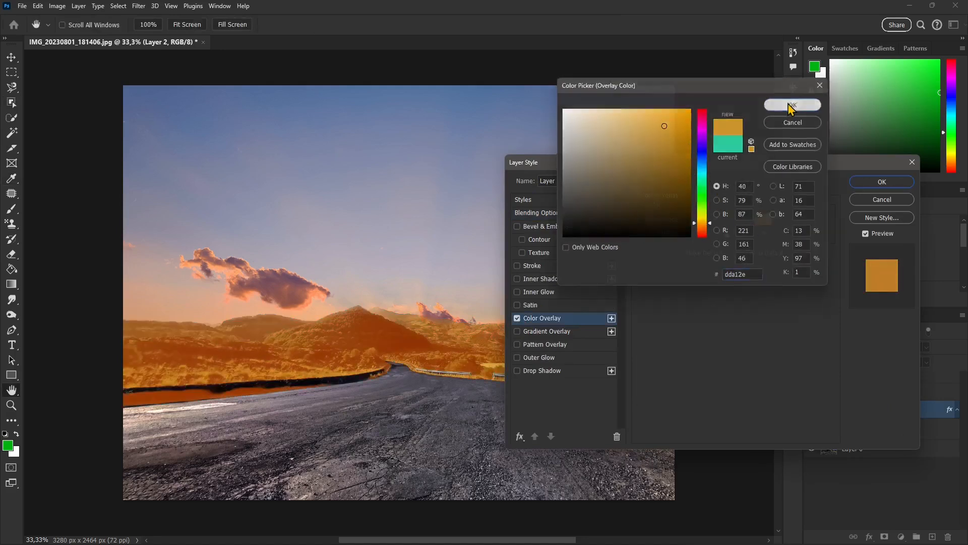
pyautogui.click(791, 105)
# Try out the blend modes of Layer 2's Color Overlay, from Normal through Lighten, Linear Light and Color, ending on Normal
pyautogui.click(741, 218)
pyautogui.click(702, 234)
pyautogui.press('Down')
pyautogui.press('Down')
pyautogui.press('Down')
pyautogui.press('Down')
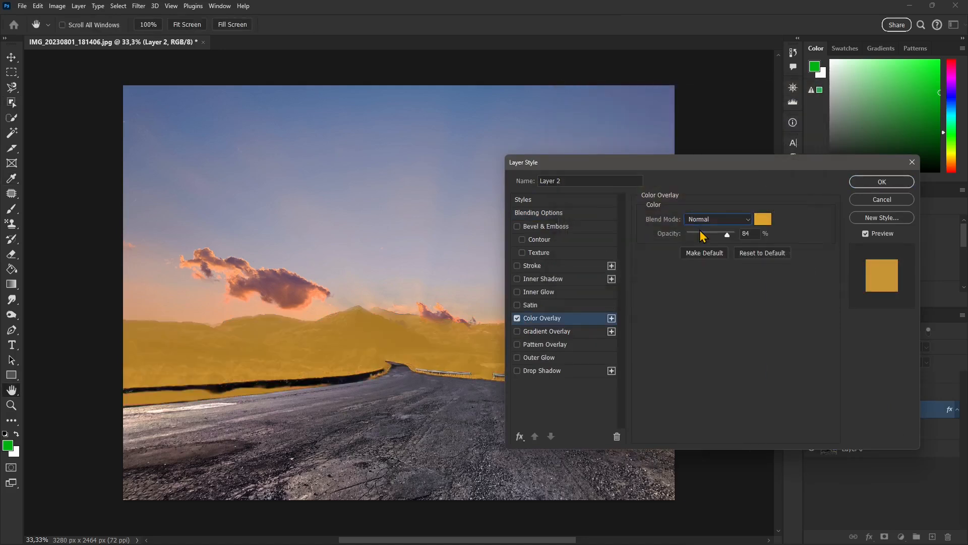
pyautogui.press('Down')
pyautogui.press('Down')
pyautogui.press('Down')
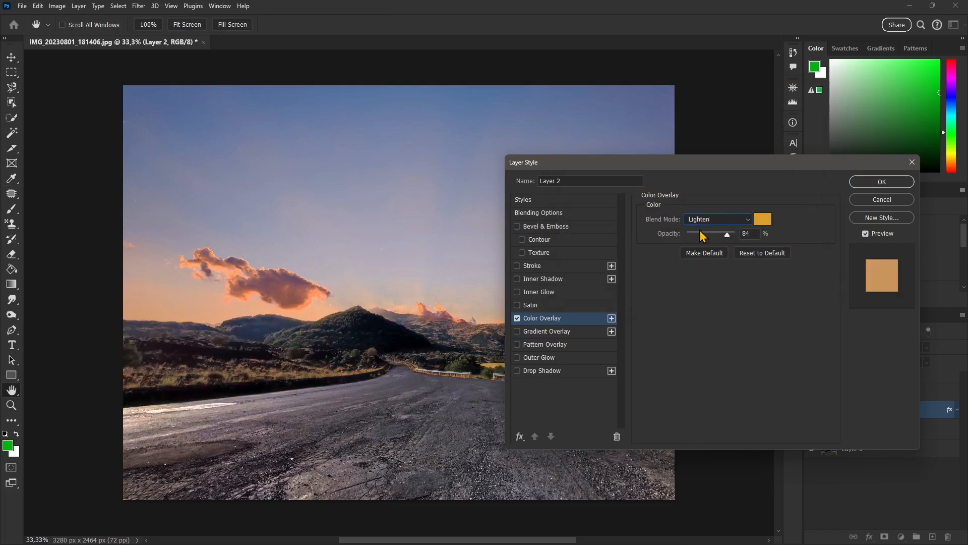
pyautogui.press('Up')
pyautogui.press('Down')
pyautogui.press('Down')
pyautogui.press('Down')
pyautogui.press('Down')
pyautogui.press('Down')
pyautogui.press('Down')
pyautogui.press('Down')
pyautogui.press('Down')
pyautogui.press('Down')
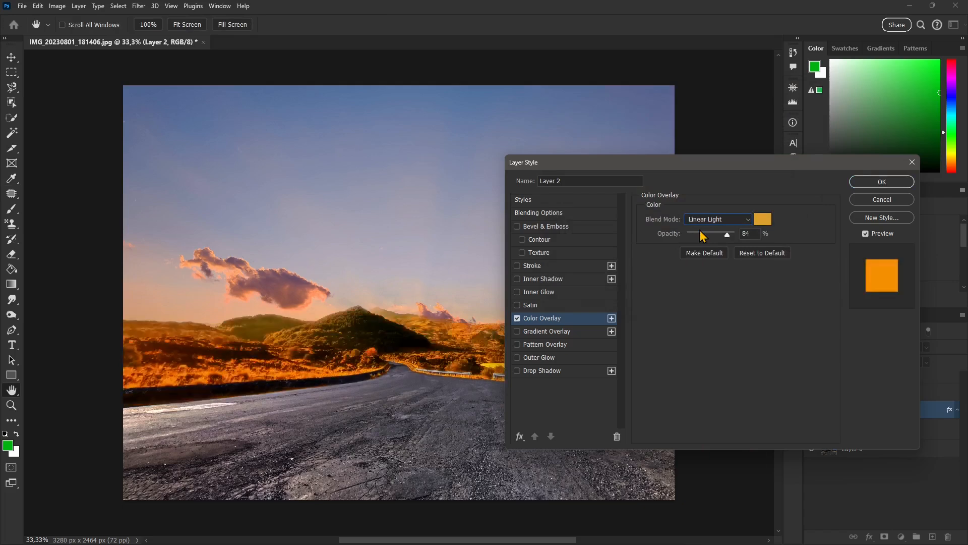
pyautogui.press('Down')
pyautogui.press('Down')
pyautogui.press('Down')
pyautogui.press('Down')
pyautogui.press('Down')
pyautogui.press('Down')
pyautogui.press('Down')
pyautogui.press('Down')
pyautogui.press('Down')
pyautogui.press('Down')
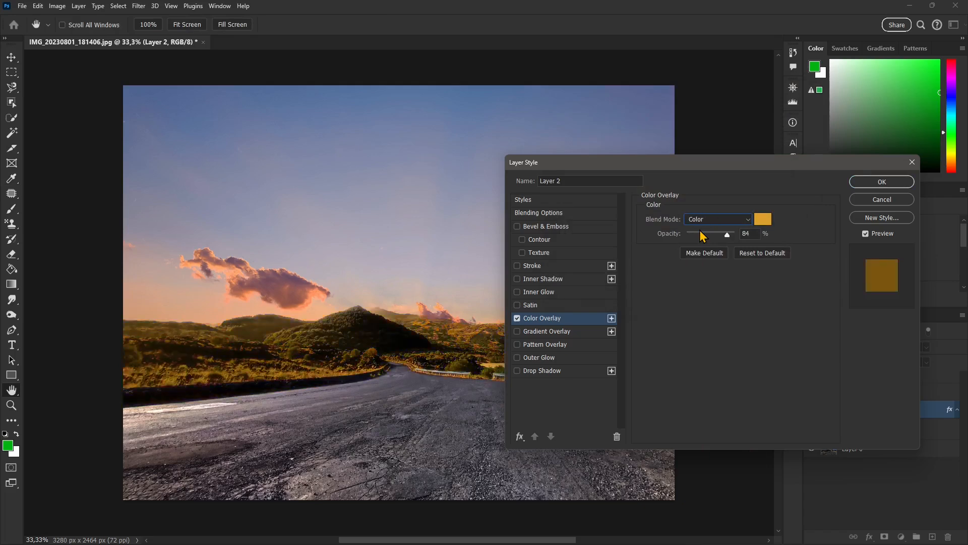
pyautogui.press('Down')
pyautogui.press('Up')
pyautogui.press('Up')
pyautogui.press('Up')
pyautogui.press('Up')
pyautogui.press('Up')
pyautogui.press('Up')
pyautogui.press('Up')
pyautogui.press('Up')
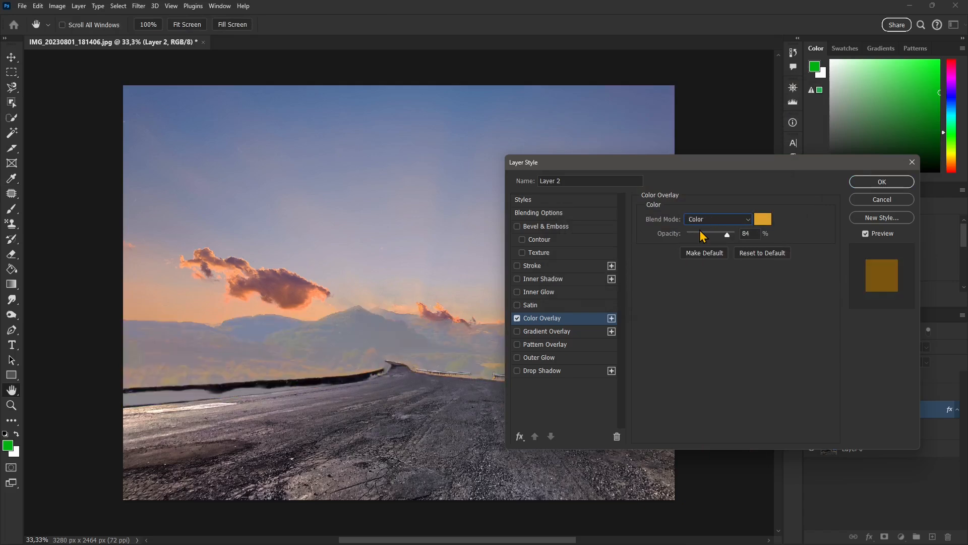
pyautogui.press('Up')
pyautogui.press('Up')
pyautogui.press('Up')
pyautogui.press('Up')
pyautogui.press('Up')
pyautogui.press('Up')
pyautogui.press('Up')
pyautogui.press('Up')
pyautogui.press('Up')
pyautogui.press('Up')
pyautogui.press('Up')
pyautogui.press('Up')
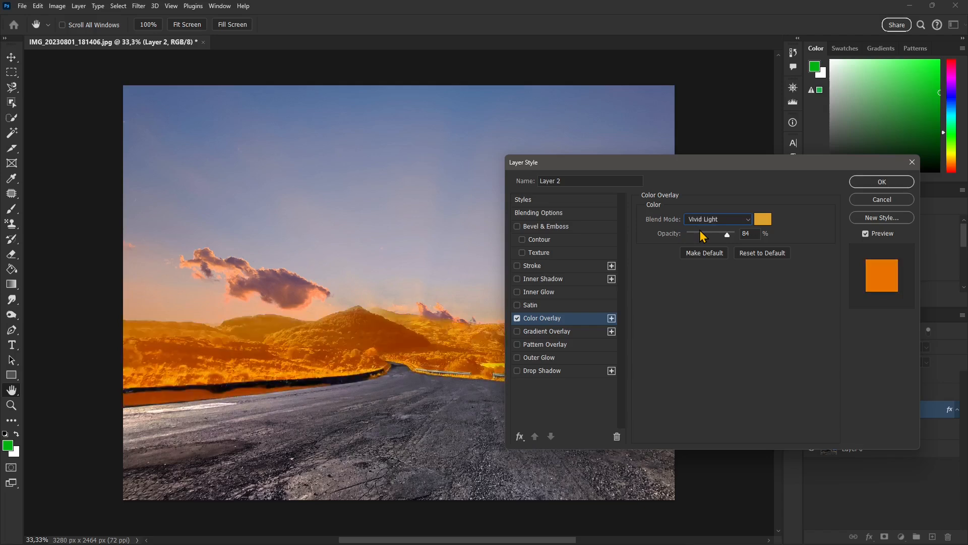
pyautogui.press('Up')
pyautogui.press('Up')
pyautogui.press('Up')
pyautogui.press('Up')
pyautogui.press('Up')
pyautogui.press('Up')
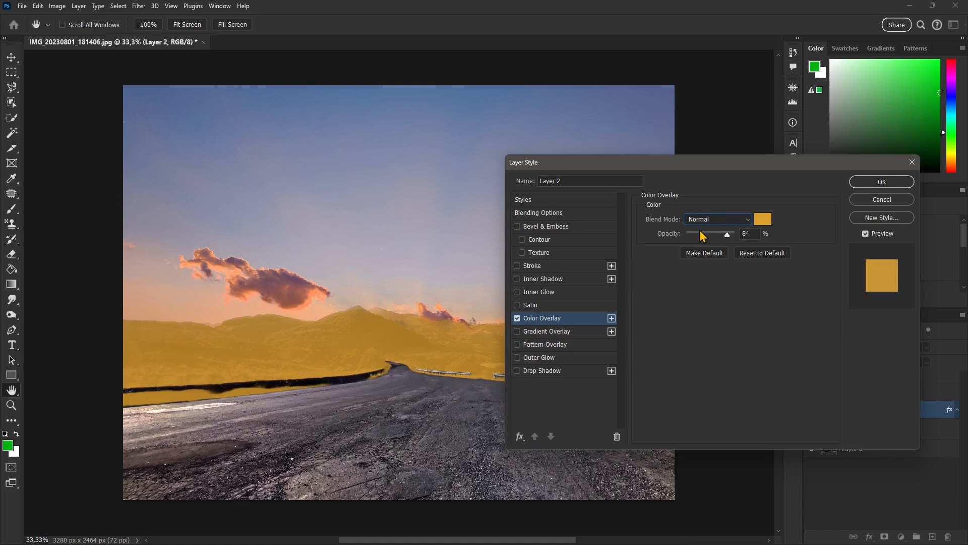
# Turn off the Color Overlay on Layer 2 and enable a Gradient Overlay instead
pyautogui.click(514, 319)
pyautogui.click(517, 317)
pyautogui.click(517, 331)
pyautogui.click(586, 333)
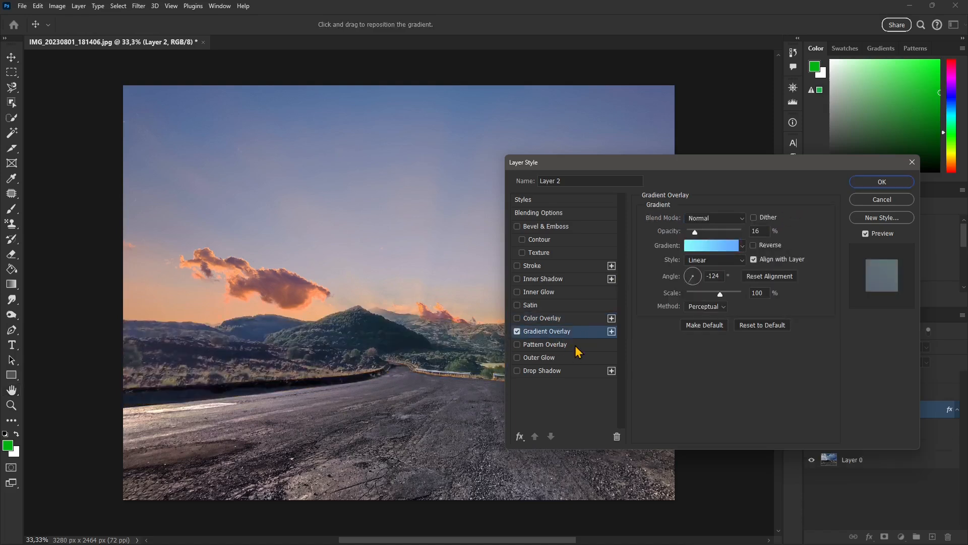
# Choose the orange-to-blue gradient from the Viola presets for Layer 2's Gradient Overlay
pyautogui.click(742, 246)
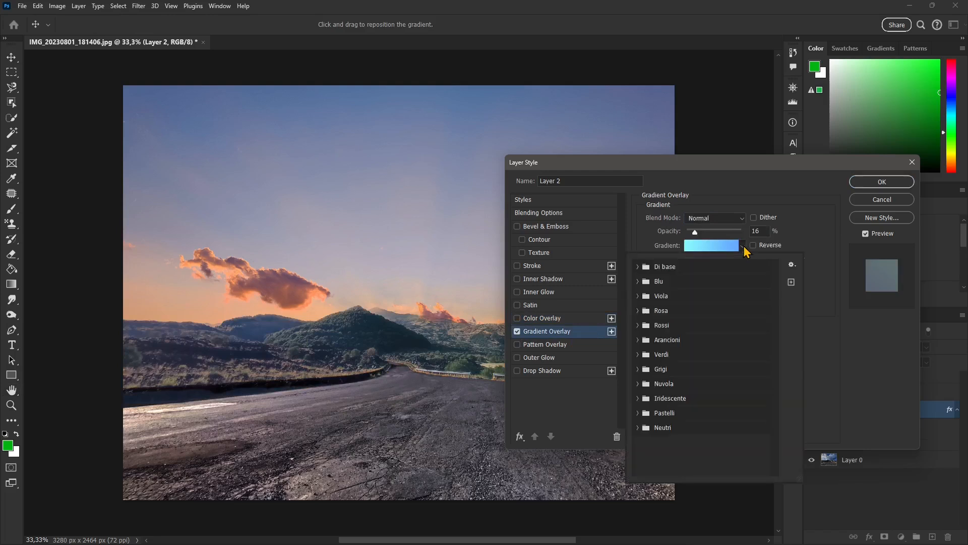
pyautogui.click(638, 301)
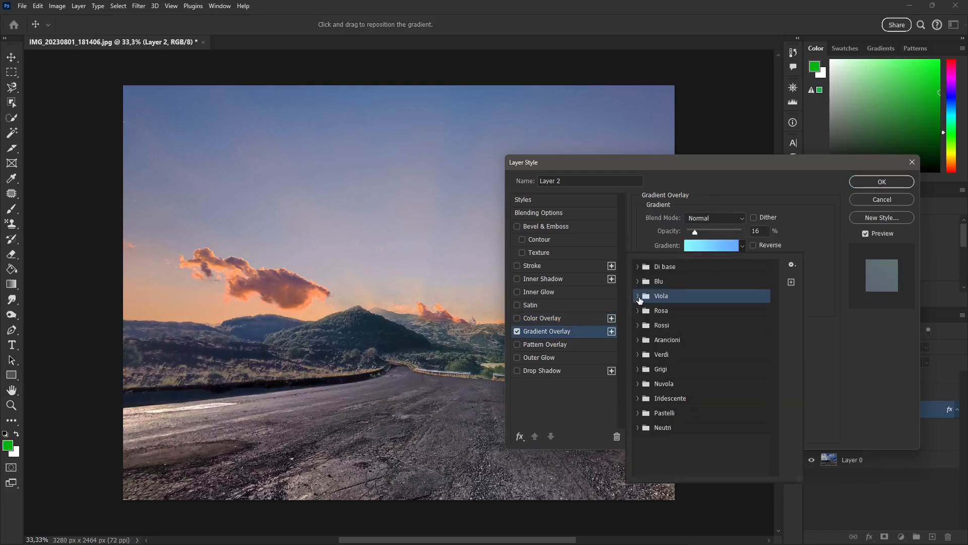
pyautogui.click(638, 296)
pyautogui.moveTo(679, 170); pyautogui.dragTo(520, 142)
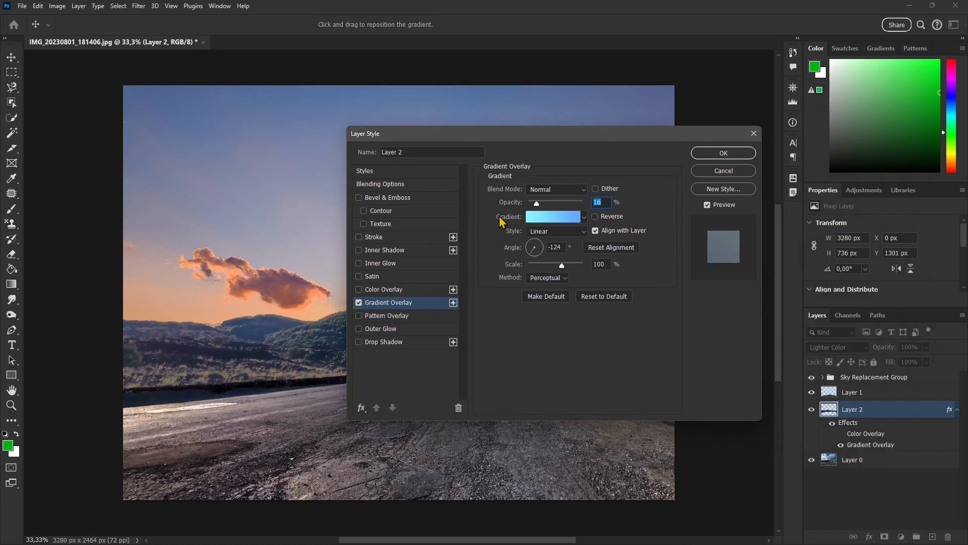
pyautogui.click(584, 217)
pyautogui.click(568, 303)
pyautogui.click(557, 303)
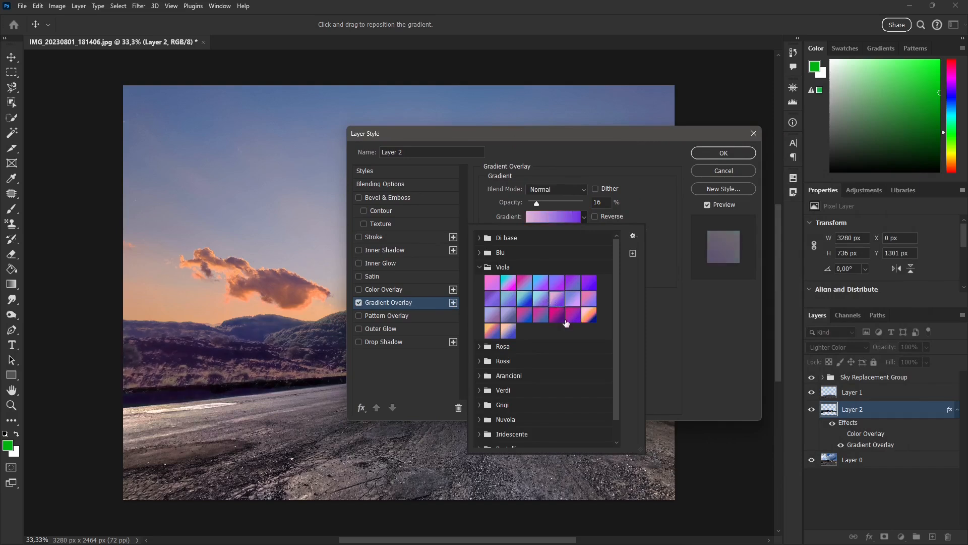
pyautogui.click(491, 332)
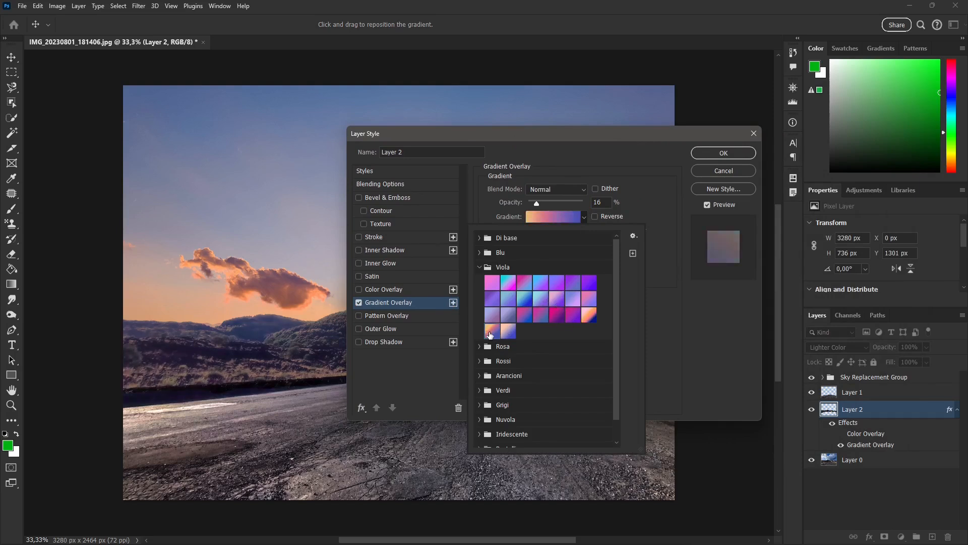
pyautogui.click(658, 264)
# Keep the Gradient Overlay's blend mode at Normal and set its opacity to 35% and its angle to -89°
pyautogui.click(556, 189)
pyautogui.click(638, 129)
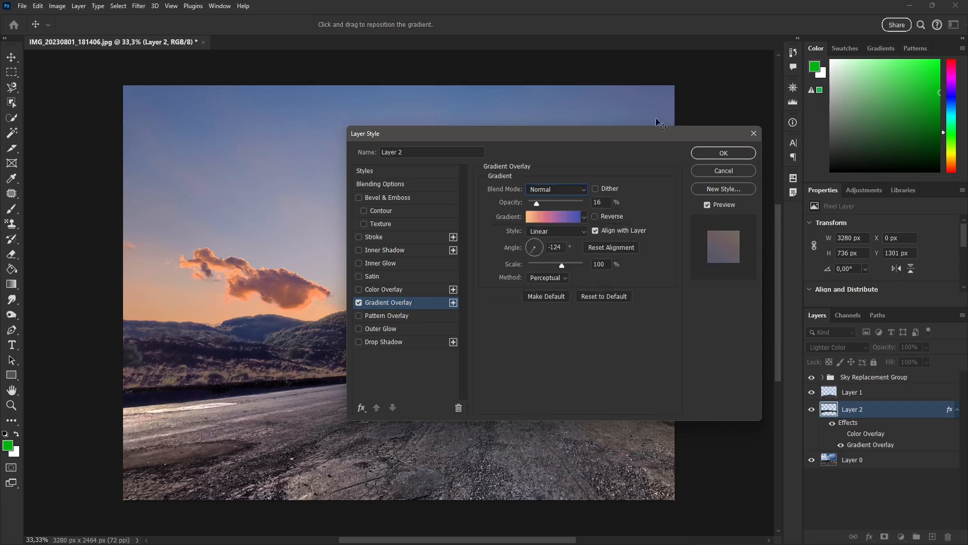
pyautogui.moveTo(573, 139); pyautogui.dragTo(682, 118)
pyautogui.click(664, 169)
pyautogui.click(649, 177)
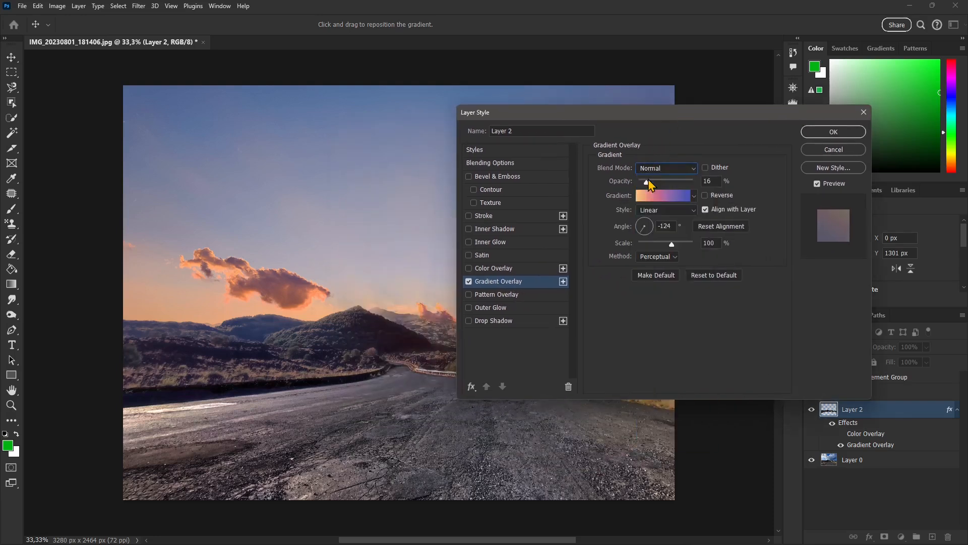
pyautogui.moveTo(655, 182)
pyautogui.mouseDown()
pyautogui.moveTo(668, 182)
pyautogui.moveTo(657, 182)
pyautogui.mouseUp()
pyautogui.moveTo(646, 235); pyautogui.dragTo(648, 240)
# Cycle through the Gradient Overlay's blend modes from Dissolve onward, including Multiply, to compare their effect on the hills
pyautogui.click(662, 169)
pyautogui.click(660, 184)
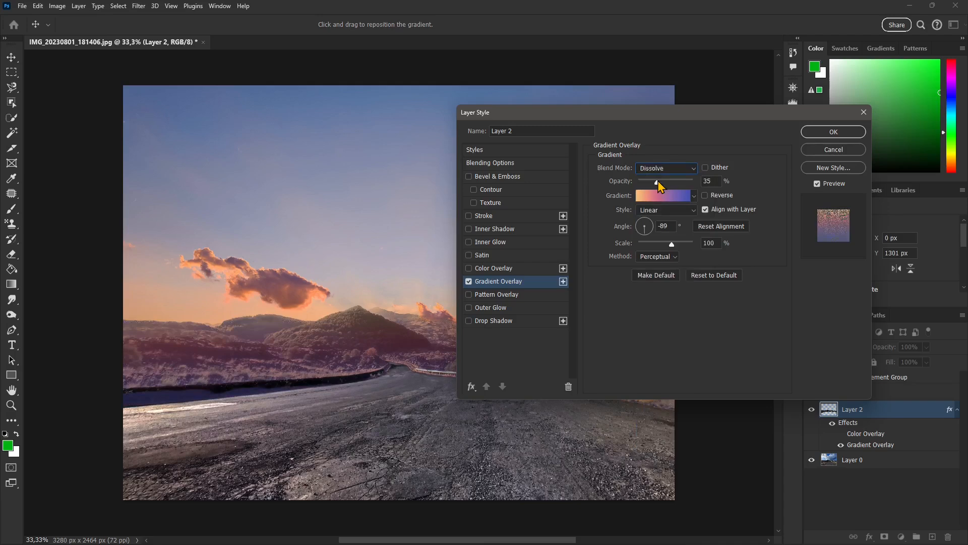
pyautogui.press('Down')
pyautogui.press('Down')
pyautogui.press('Down')
pyautogui.press('Down')
pyautogui.press('Down')
pyautogui.press('Down')
pyautogui.press('Down')
pyautogui.press('Down')
pyautogui.press('Down')
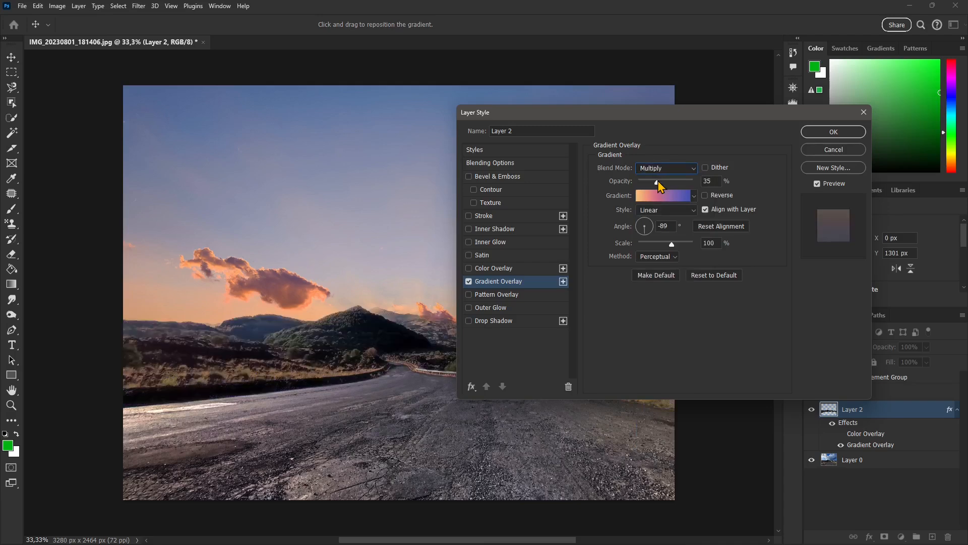